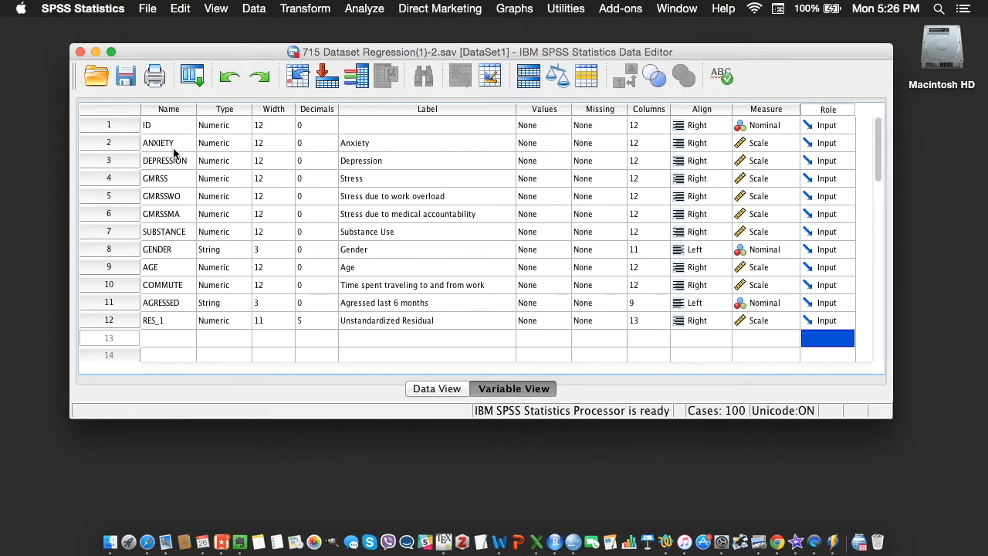
# Review the anxiety, depression and work-overload stress variables, including the measurement level of work-overload stress.
pyautogui.click(116, 197)
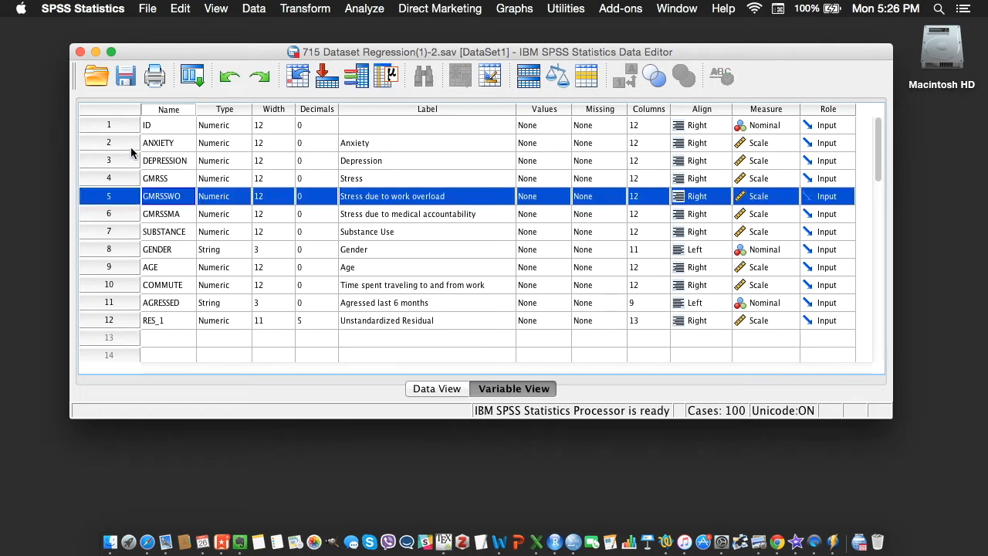
pyautogui.click(129, 144)
pyautogui.click(126, 163)
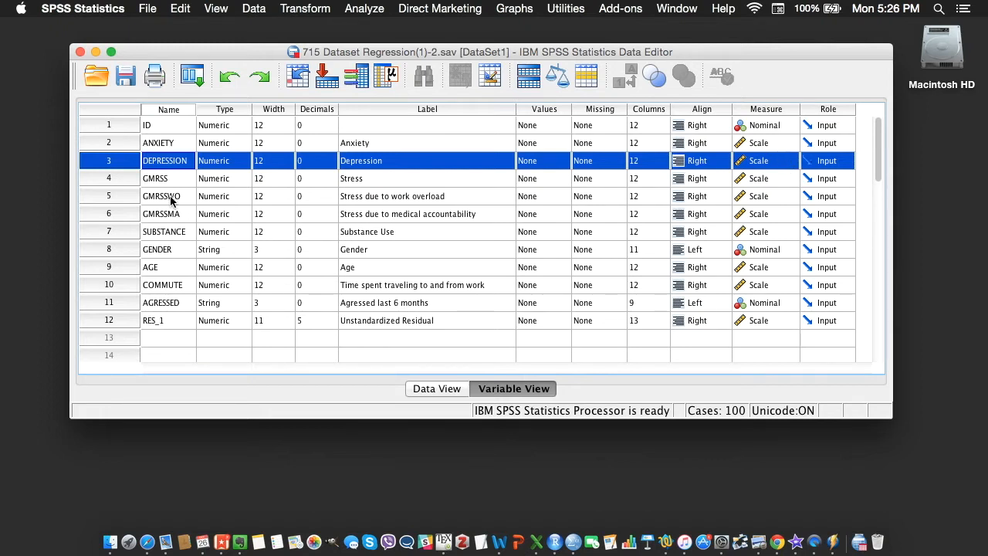
pyautogui.click(119, 199)
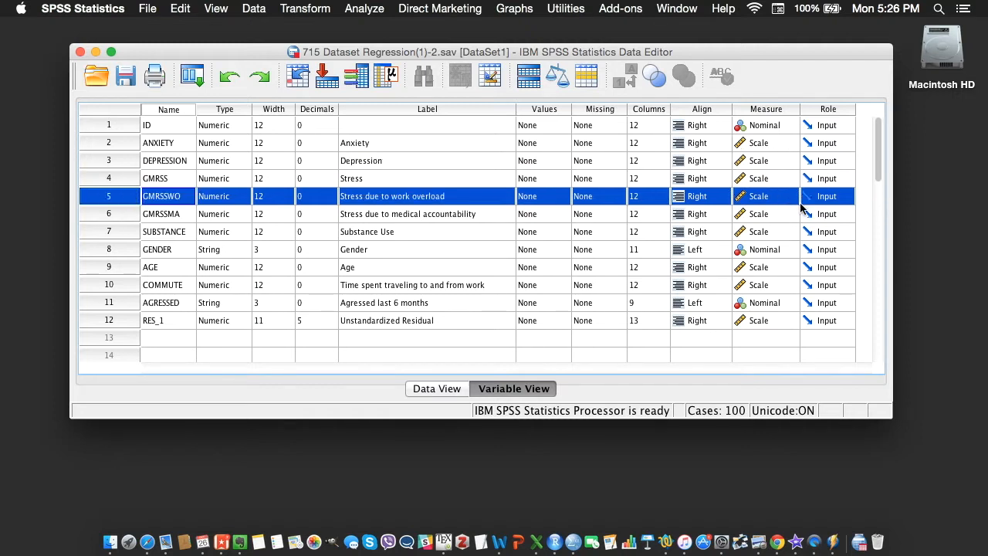
pyautogui.click(784, 199)
pyautogui.click(778, 198)
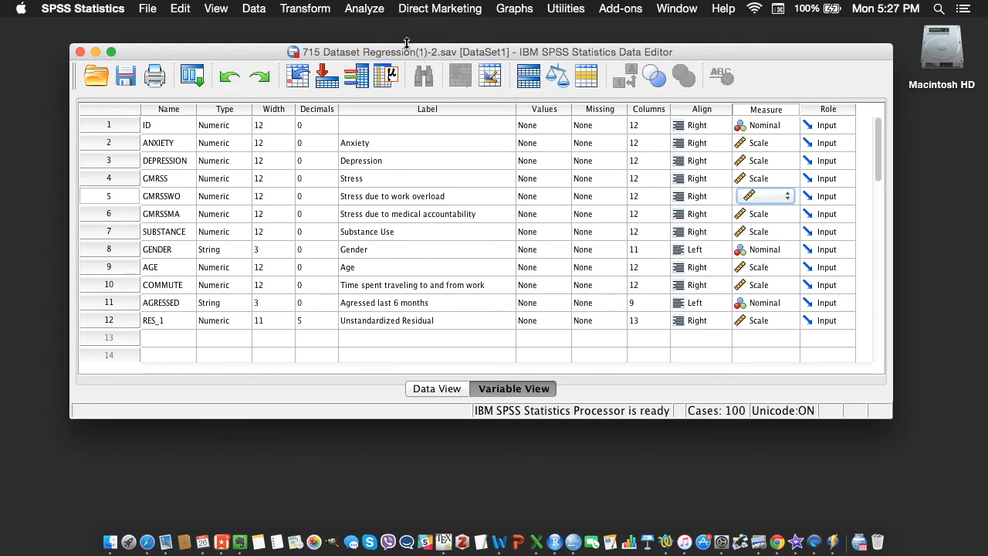
# Start a linear regression analysis and clear the previous variable selections and settings.
pyautogui.click(363, 6)
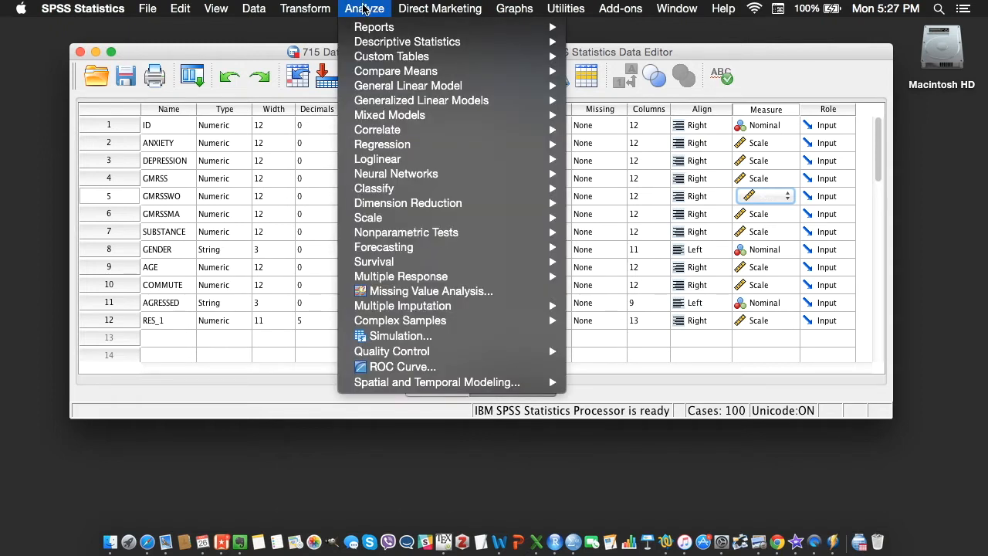
pyautogui.moveTo(370, 136)
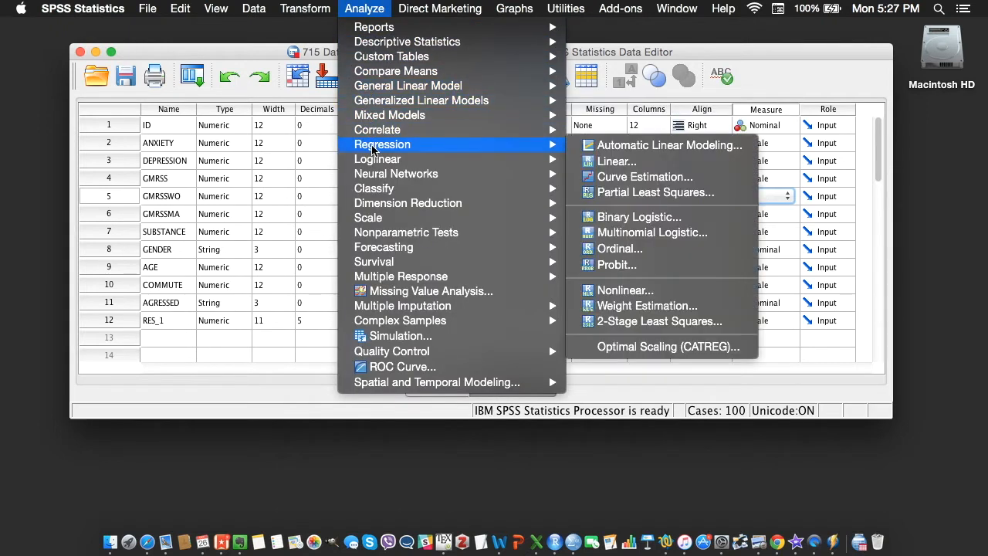
pyautogui.click(606, 160)
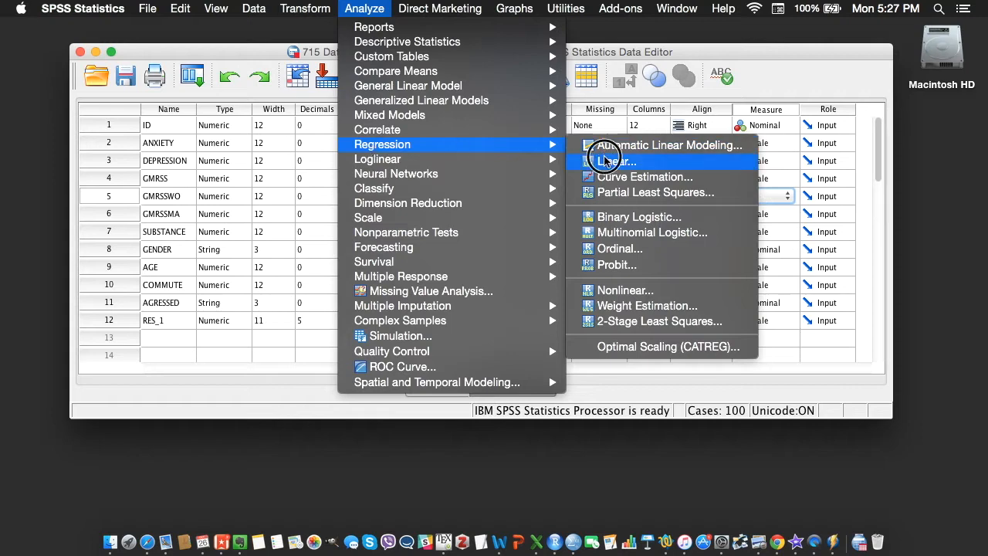
pyautogui.click(664, 164)
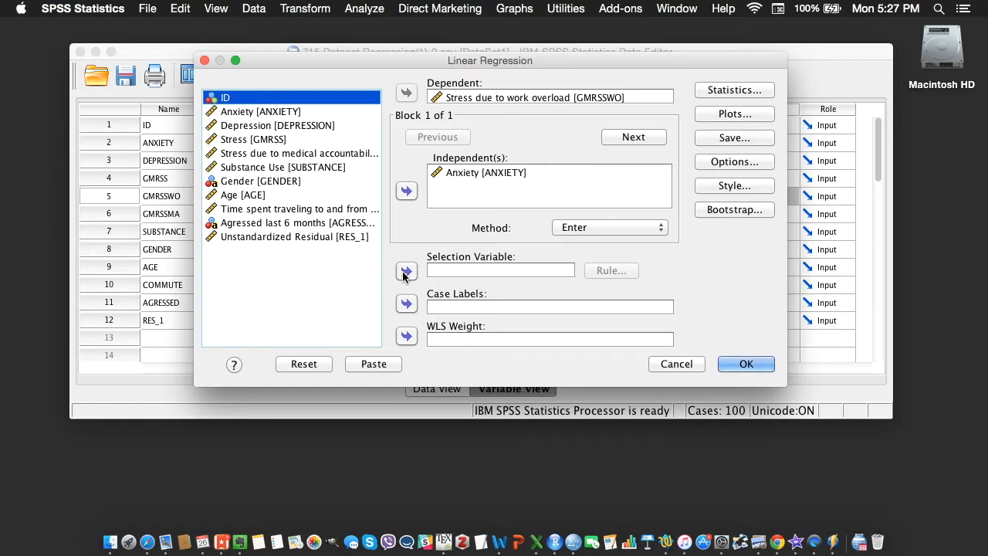
pyautogui.click(325, 366)
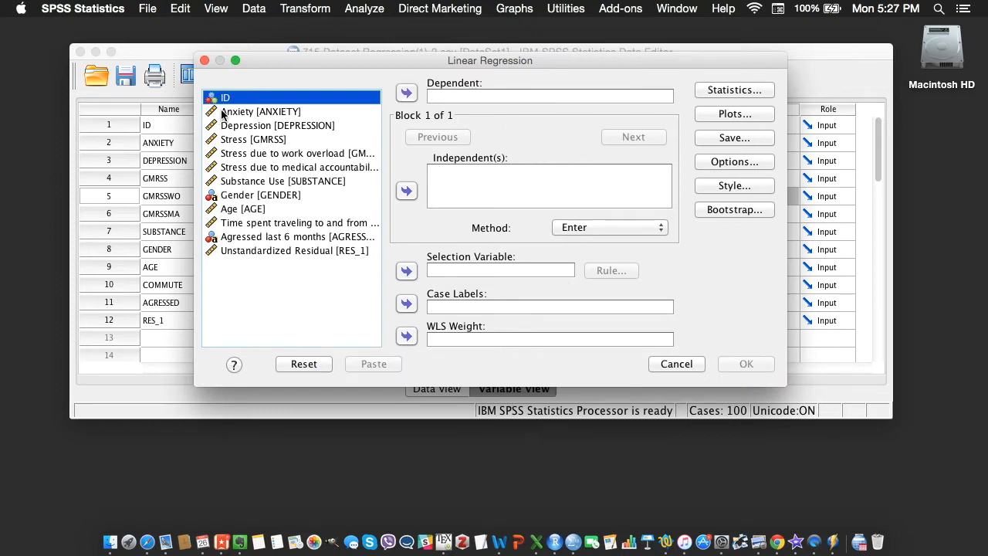
# Assign Stress due to work overload as the dependent variable and Anxiety and Depression as the independent variables.
pyautogui.click(255, 157)
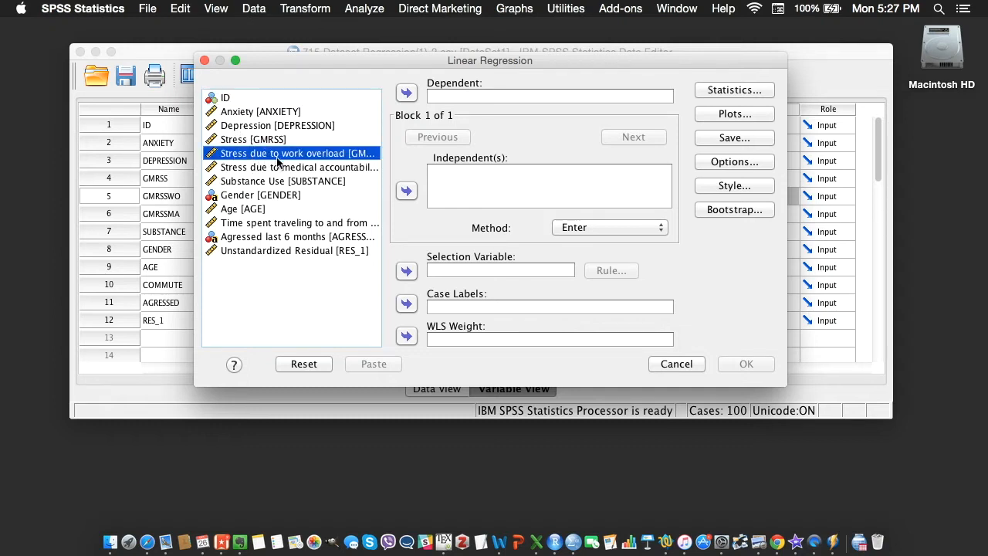
pyautogui.click(407, 93)
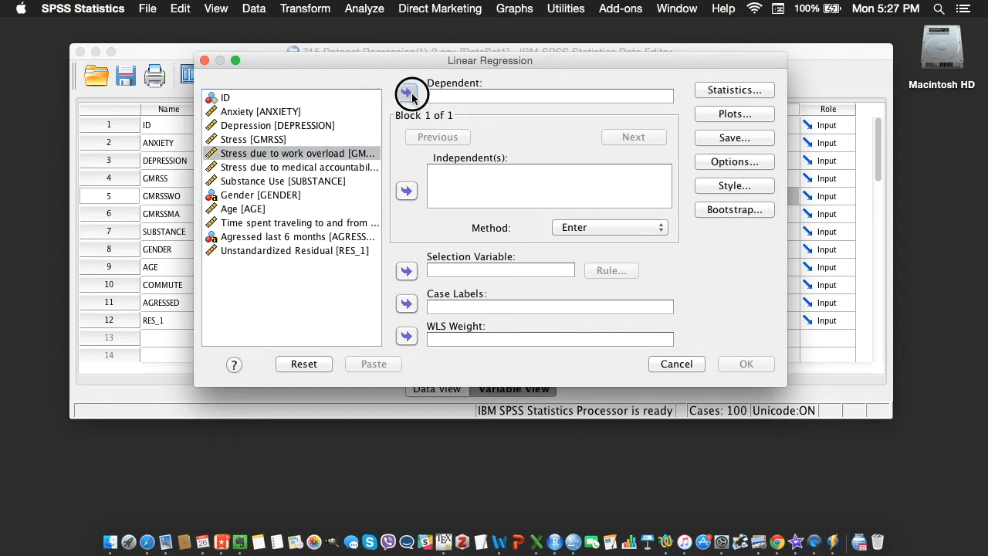
pyautogui.click(241, 112)
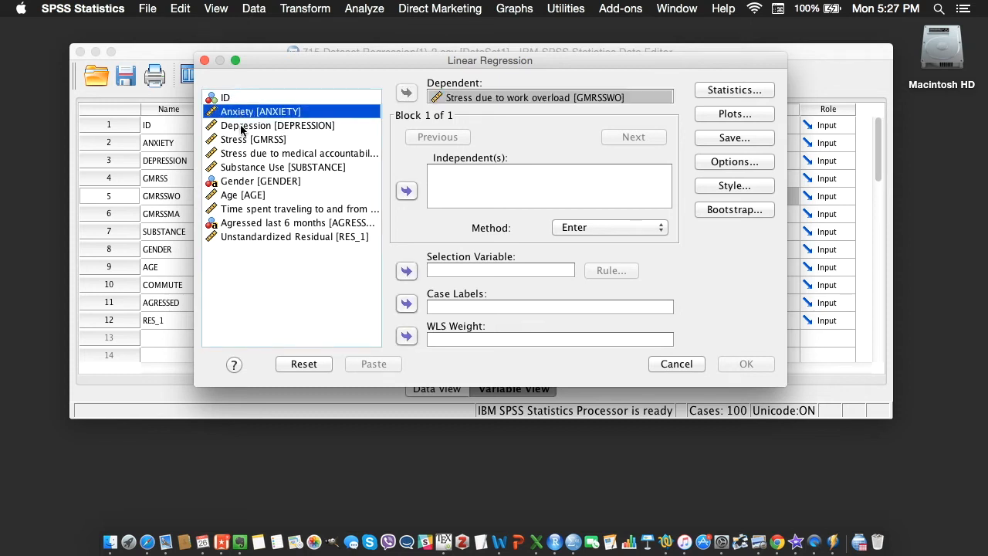
pyautogui.keyDown('shift'); pyautogui.click(239, 130); pyautogui.keyUp('shift')
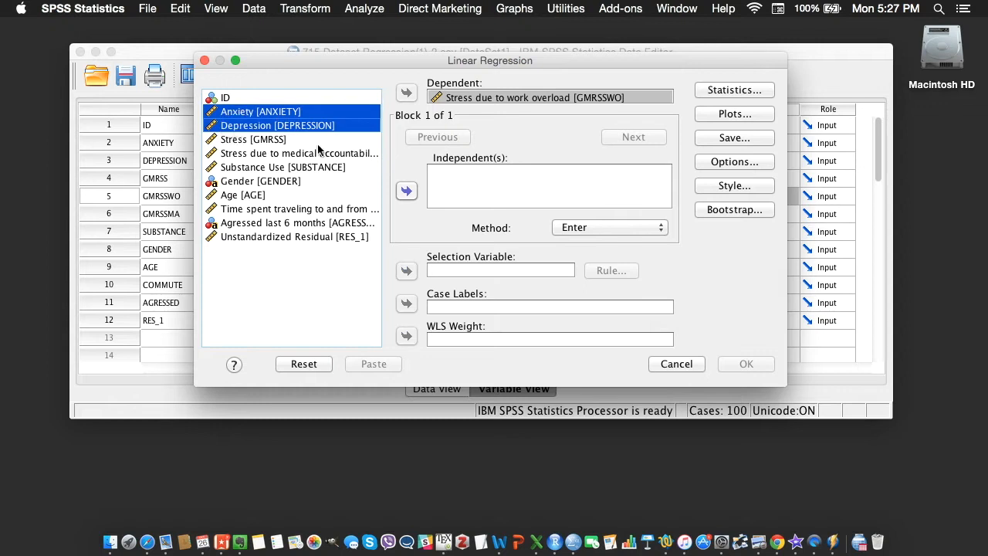
pyautogui.click(407, 191)
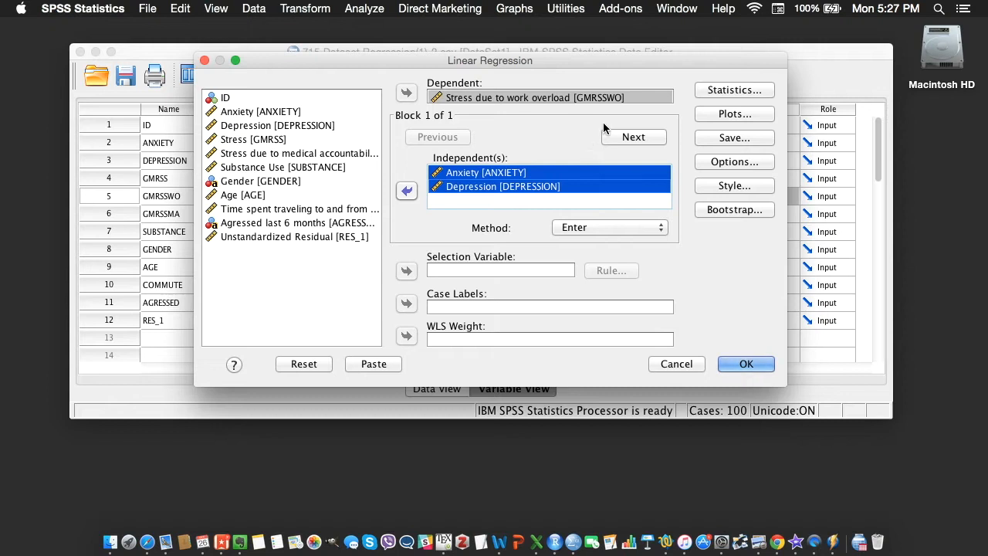
# Include 95% confidence intervals for the regression coefficients in the requested statistics.
pyautogui.click(713, 92)
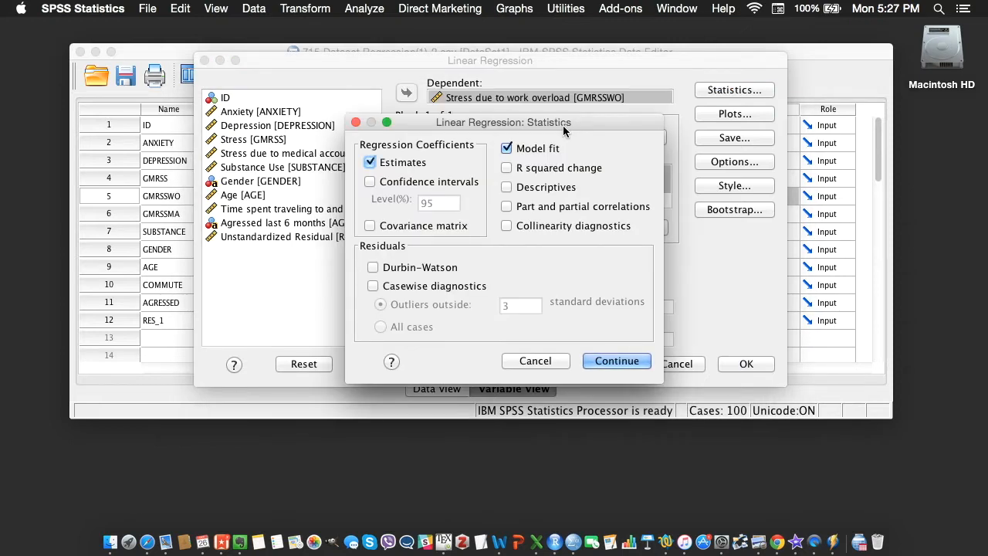
pyautogui.click(370, 182)
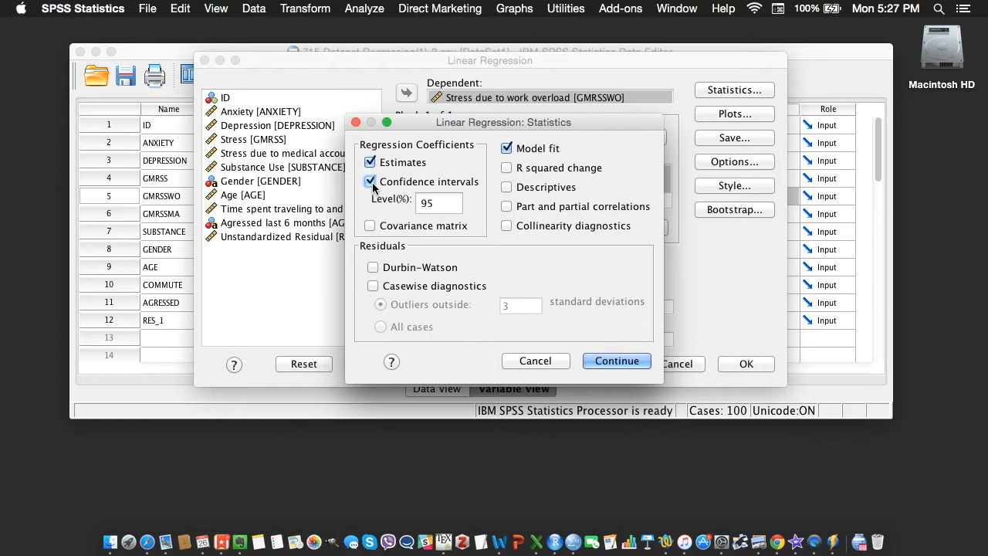
pyautogui.click(620, 363)
# Request a residual scatterplot with *ZRESID on Y and *ZPRED on X, plus a histogram of the standardized residuals.
pyautogui.click(715, 116)
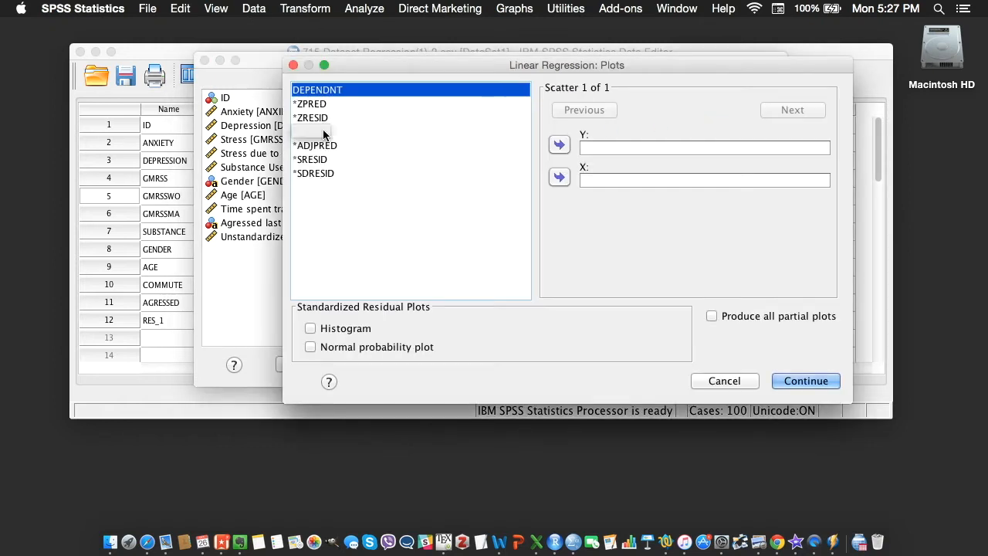
pyautogui.click(310, 104)
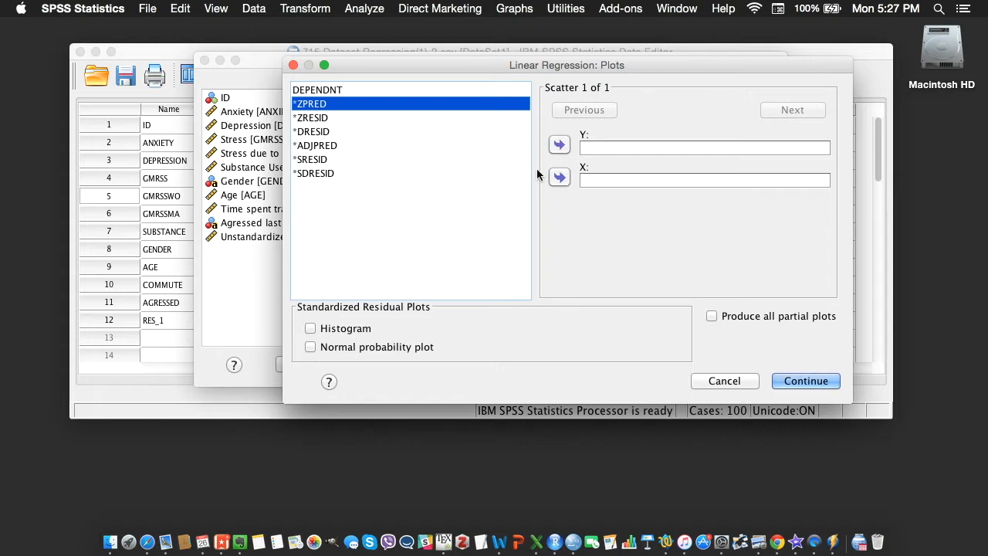
pyautogui.click(311, 118)
pyautogui.click(560, 145)
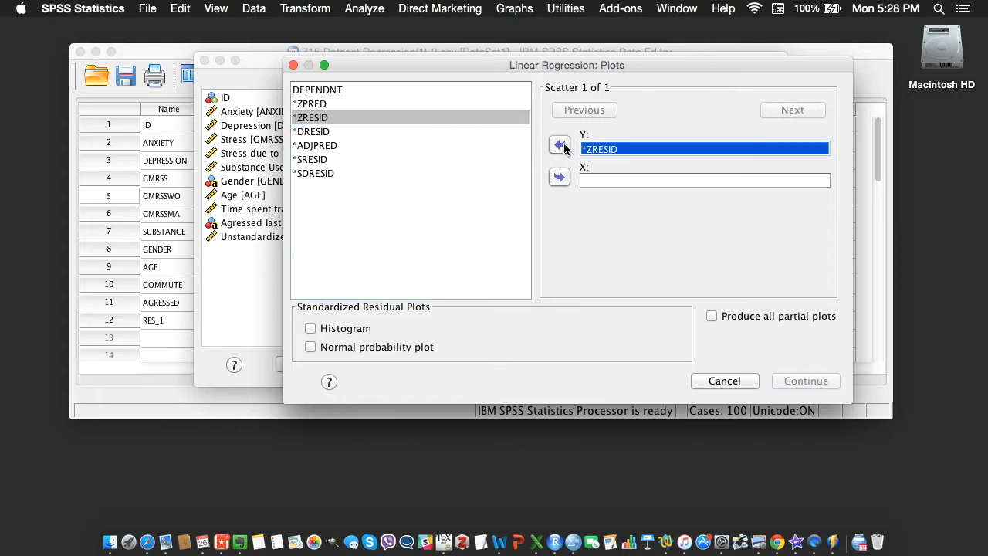
pyautogui.click(313, 104)
pyautogui.click(560, 177)
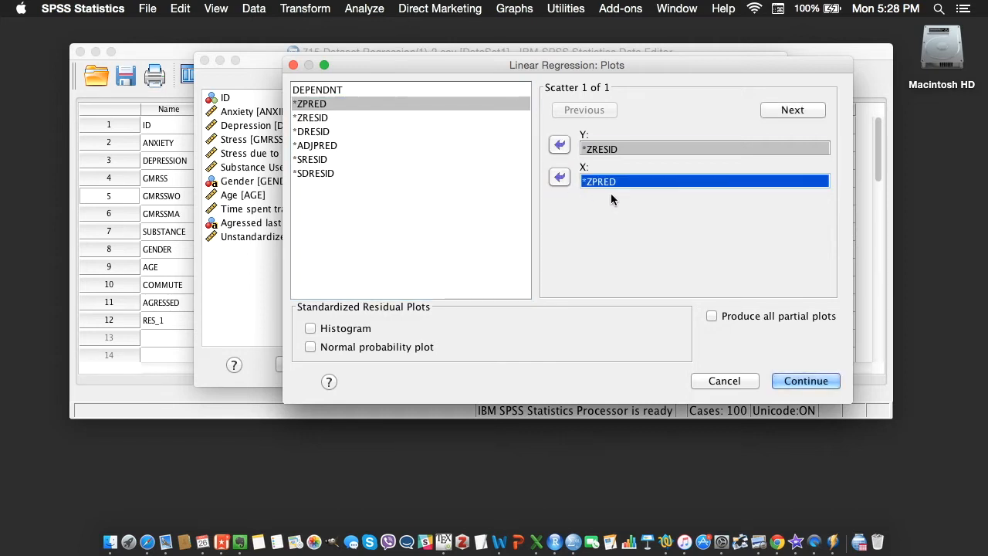
pyautogui.click(310, 329)
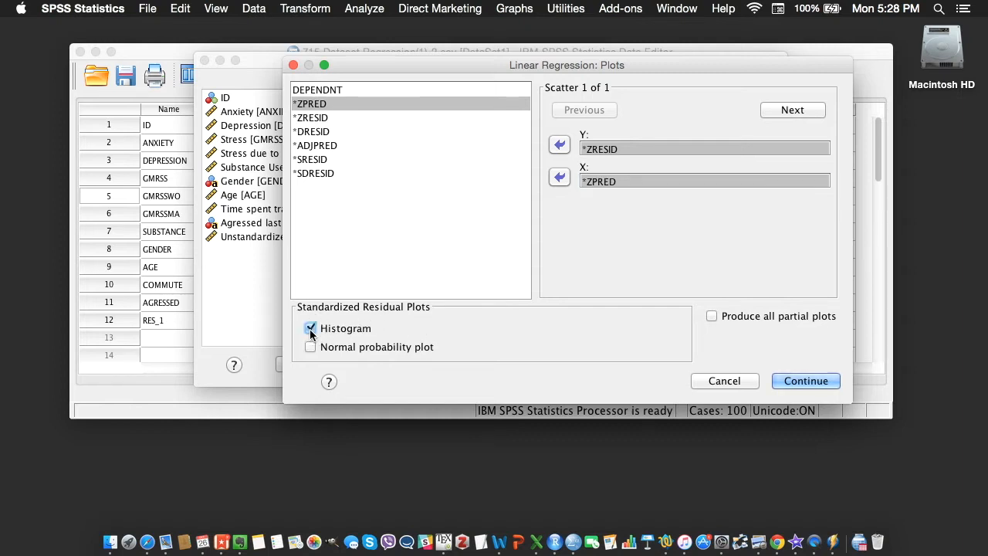
pyautogui.click(795, 382)
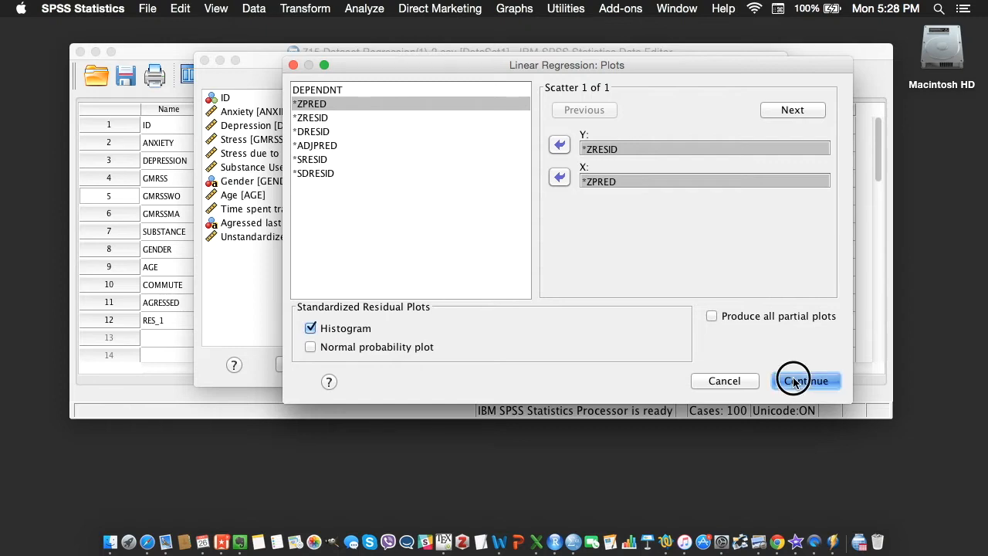
# Set the regression to save the unstandardized residuals as a new variable.
pyautogui.click(750, 138)
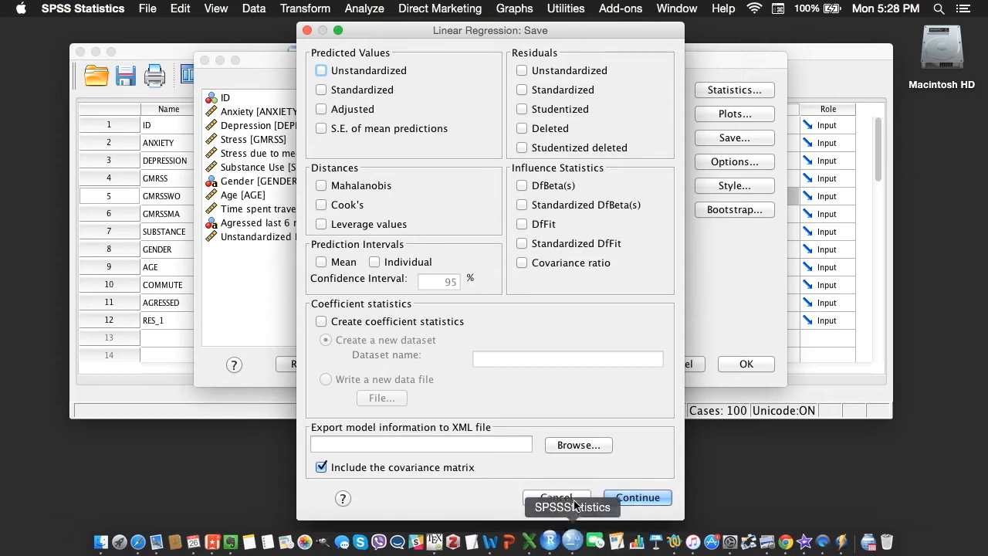
pyautogui.click(573, 500)
pyautogui.click(761, 138)
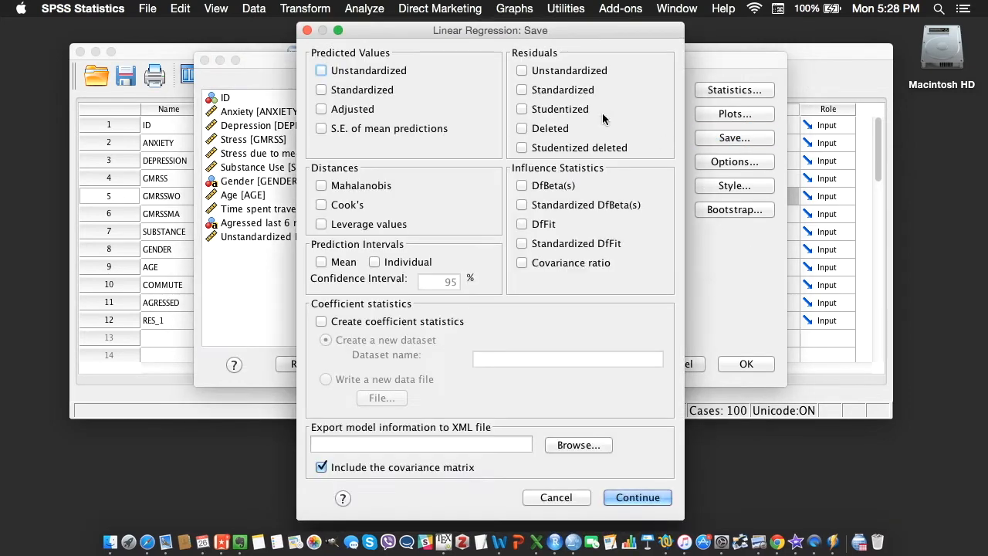
pyautogui.click(523, 70)
pyautogui.click(638, 497)
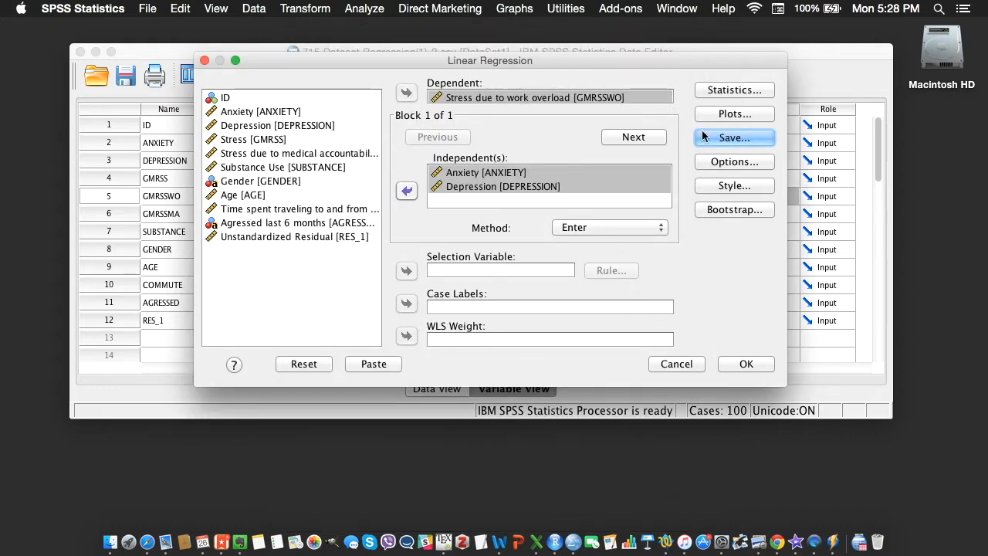
# Add all partial plots to the requested regression plots and run the analysis.
pyautogui.click(723, 114)
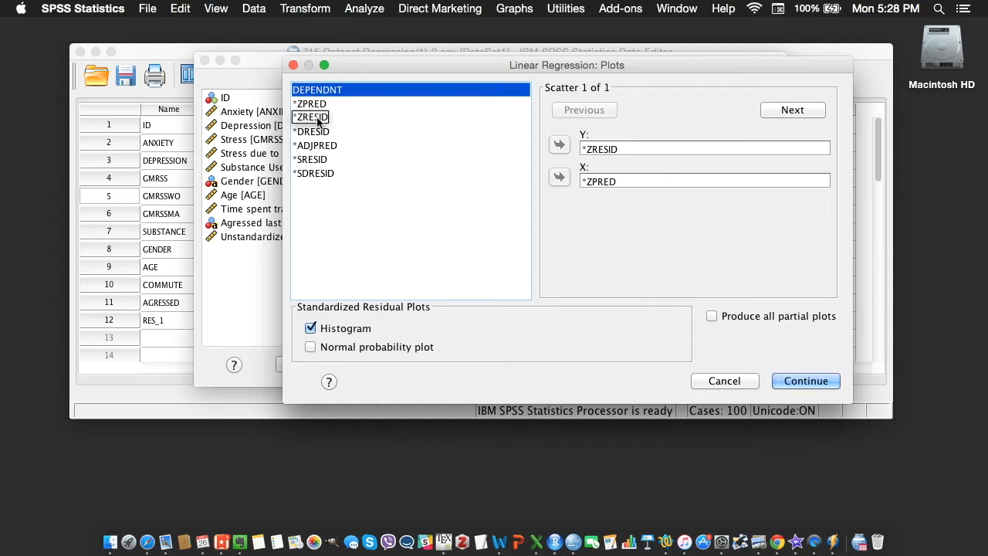
pyautogui.click(712, 316)
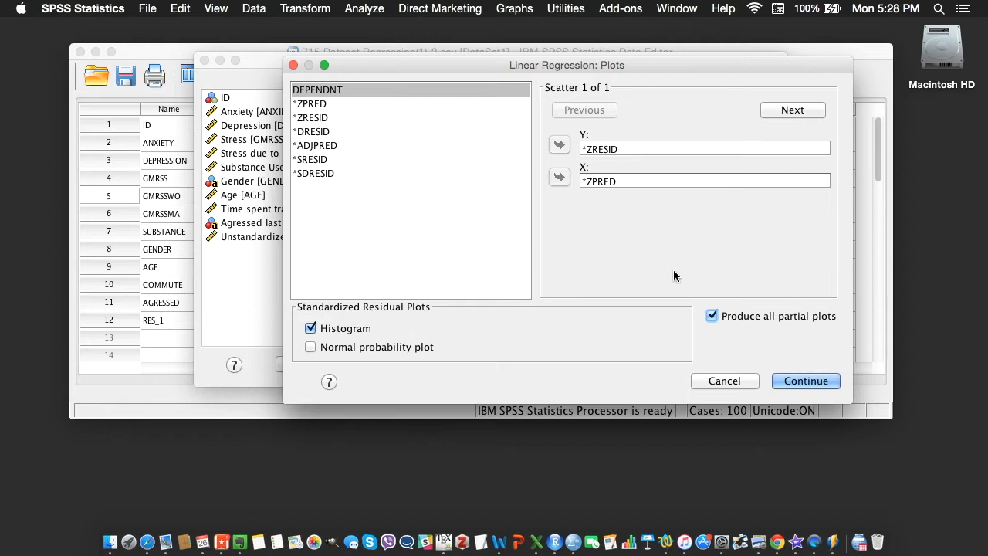
pyautogui.click(799, 381)
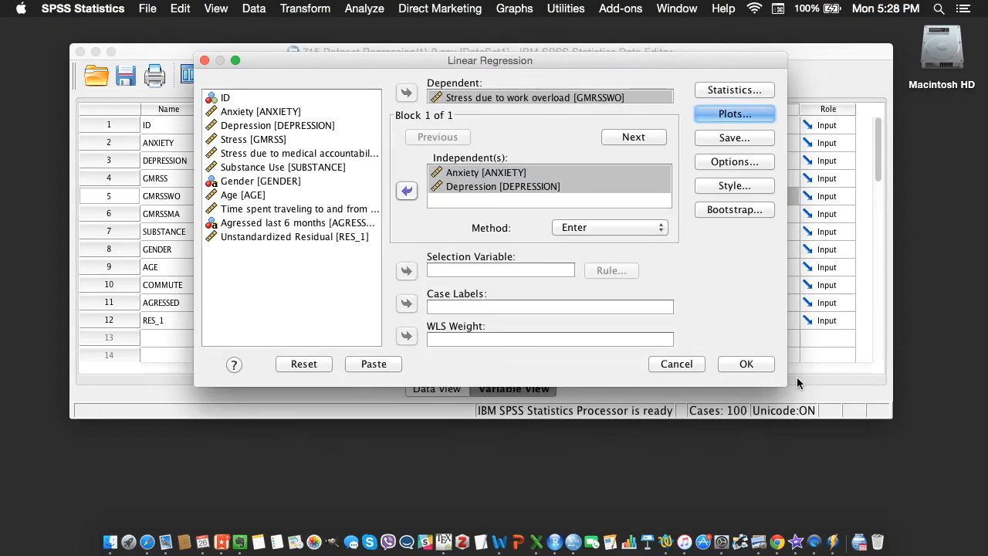
pyautogui.click(760, 366)
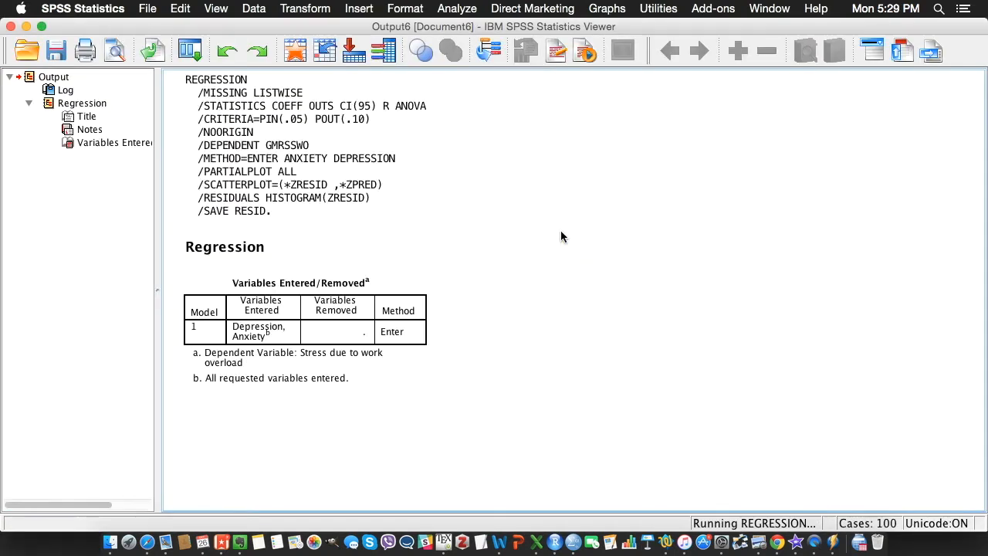
# Examine the Model Summary, ANOVA and Coefficients tables in the regression output.
pyautogui.click(438, 297)
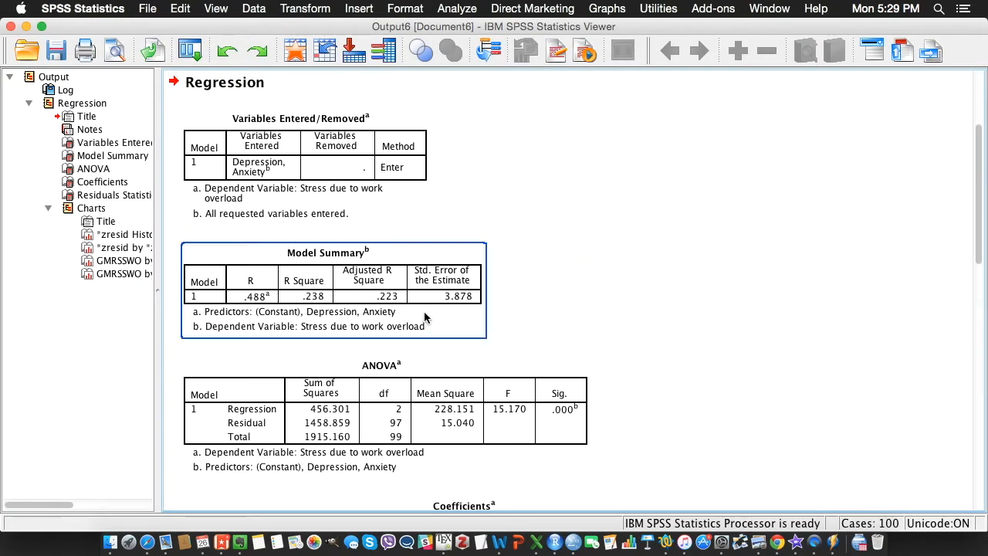
pyautogui.click(512, 291)
pyautogui.scroll(-2, 512, 291)
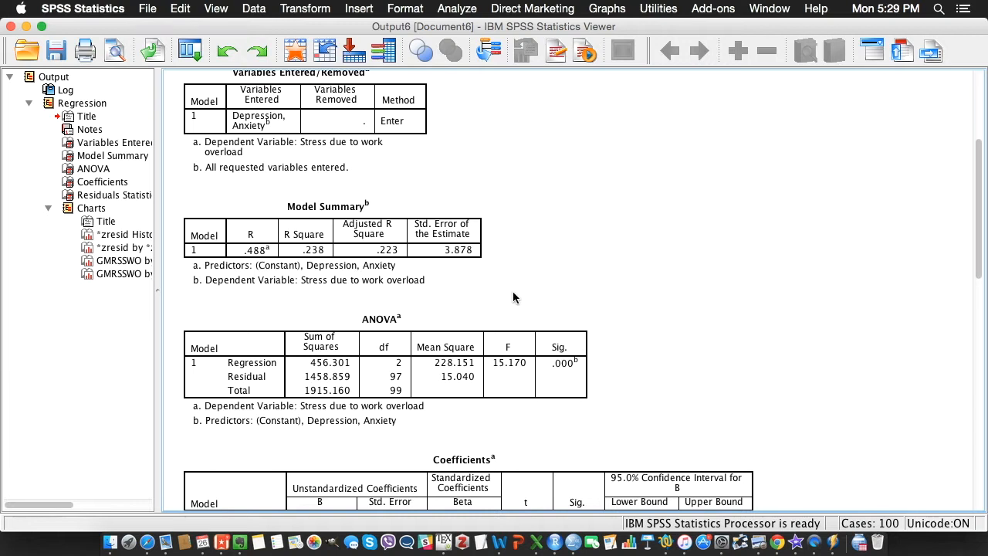
pyautogui.click(292, 265)
pyautogui.click(593, 305)
pyautogui.click(326, 289)
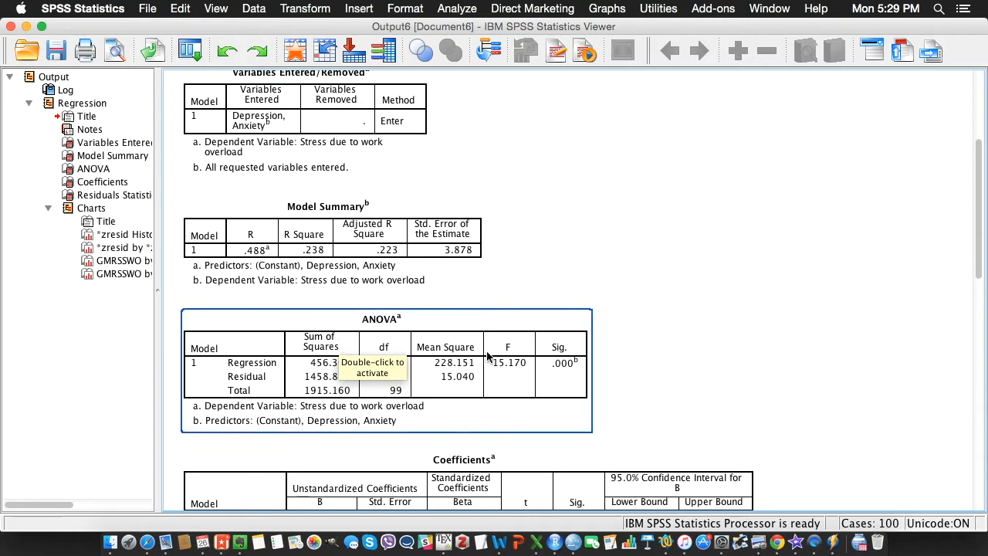
pyautogui.click(738, 275)
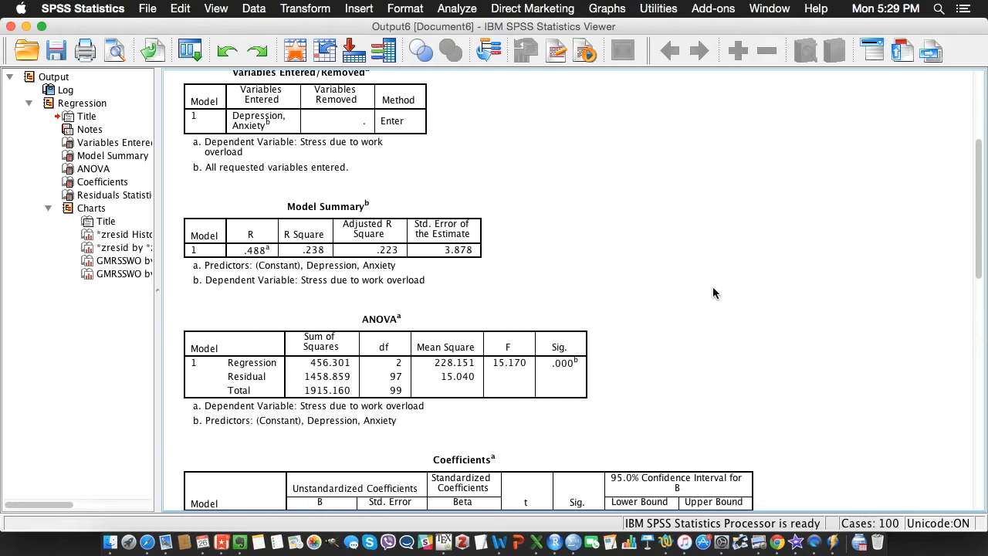
pyautogui.scroll(-5, 699, 277)
pyautogui.click(325, 417)
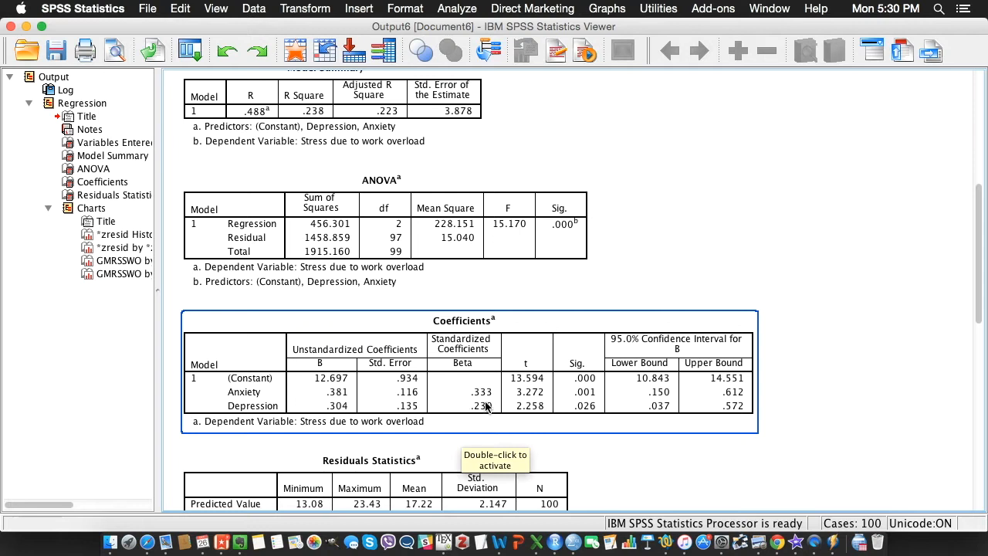
pyautogui.click(463, 444)
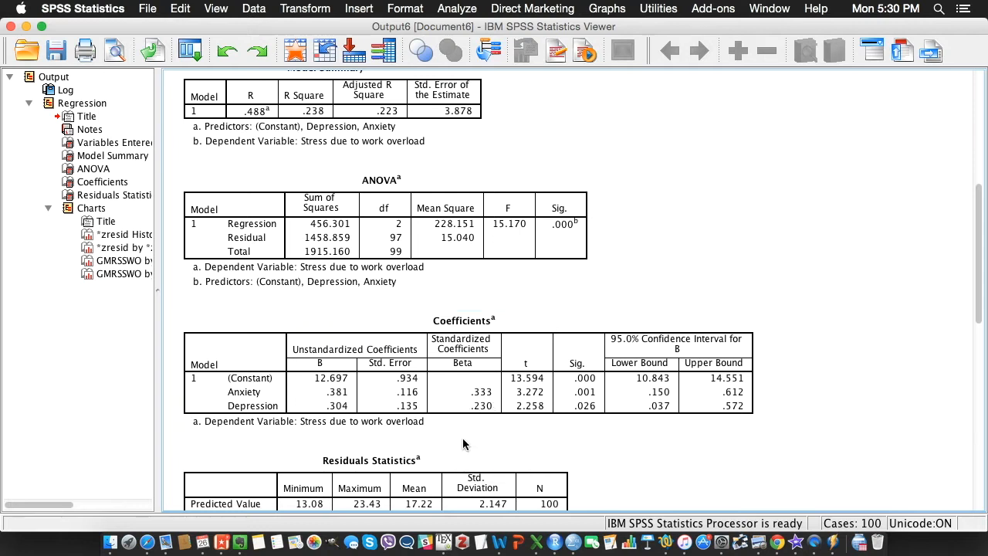
# Review the Anxiety and Depression coefficients alongside the overall model fit and ANOVA results.
pyautogui.click(596, 430)
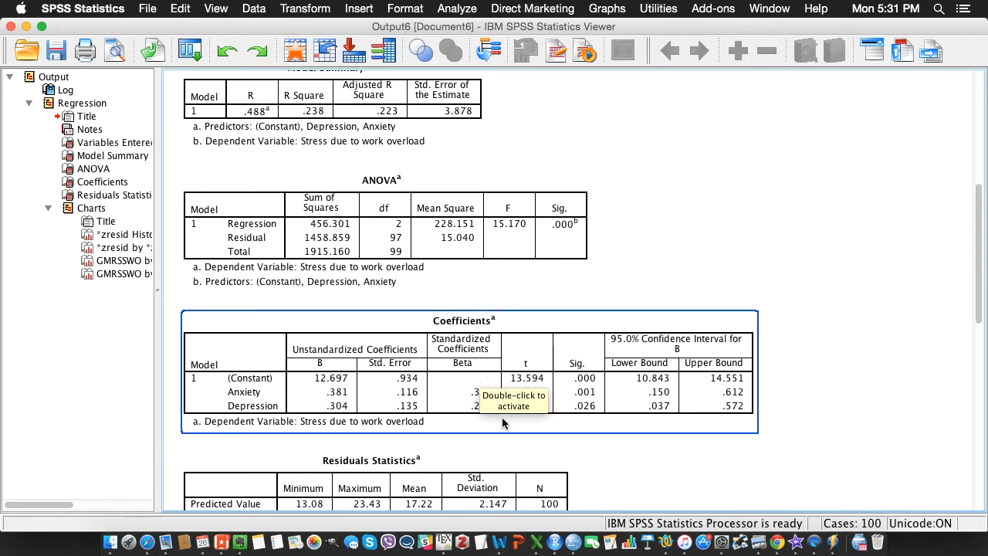
pyautogui.click(827, 464)
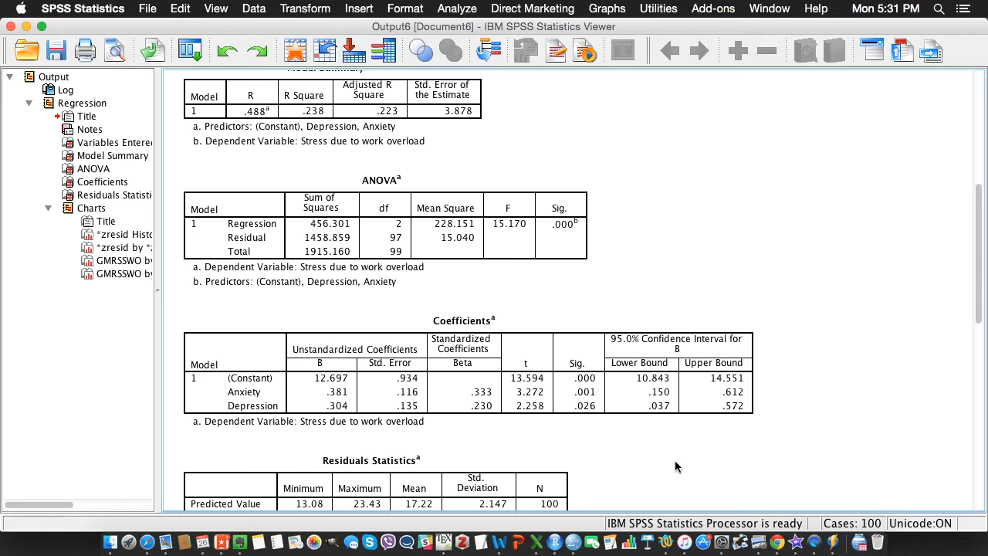
pyautogui.click(262, 128)
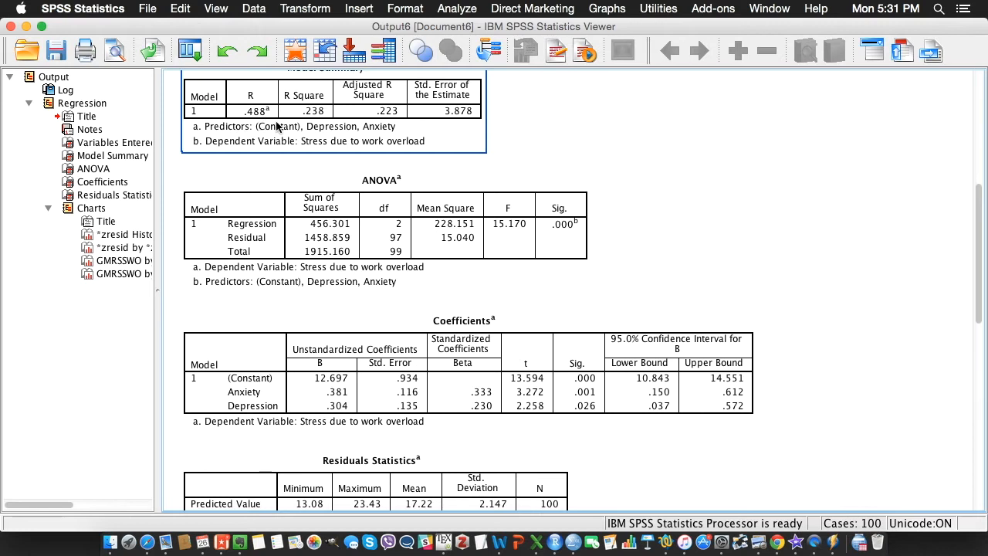
pyautogui.click(386, 231)
pyautogui.click(517, 390)
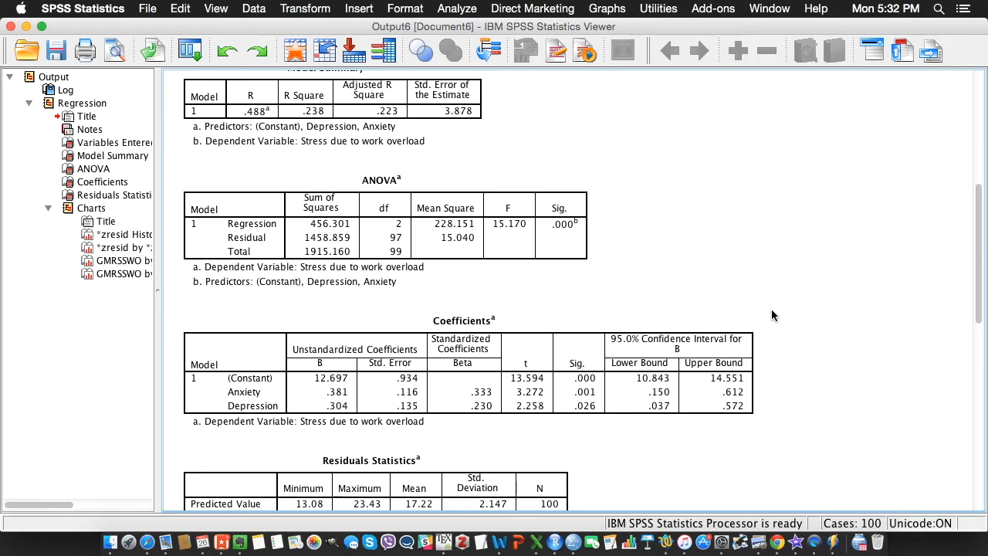
# Examine the residual statistics, the histogram of standardized residuals and the scatterplot of standardized residuals against predicted values.
pyautogui.scroll(-5, 772, 310)
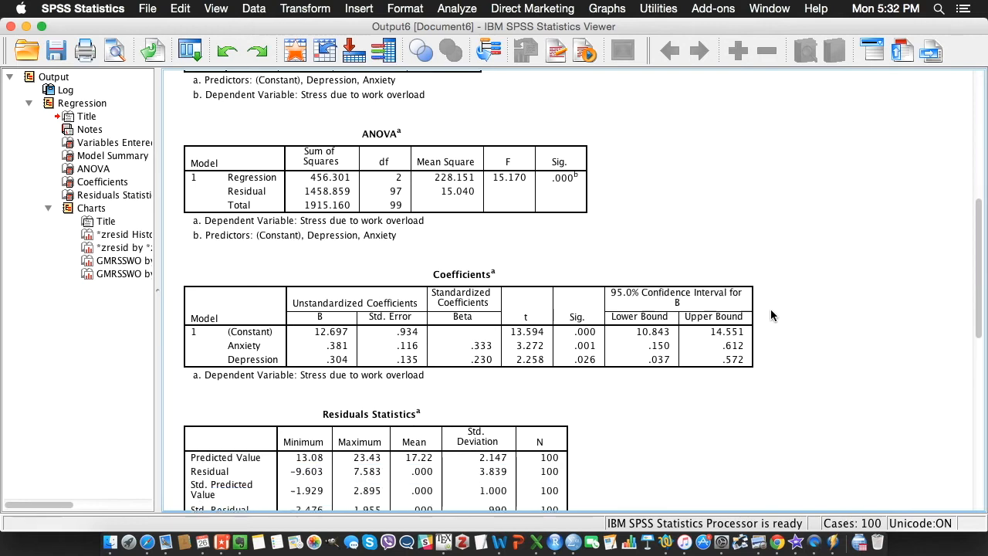
pyautogui.scroll(-5, 771, 315)
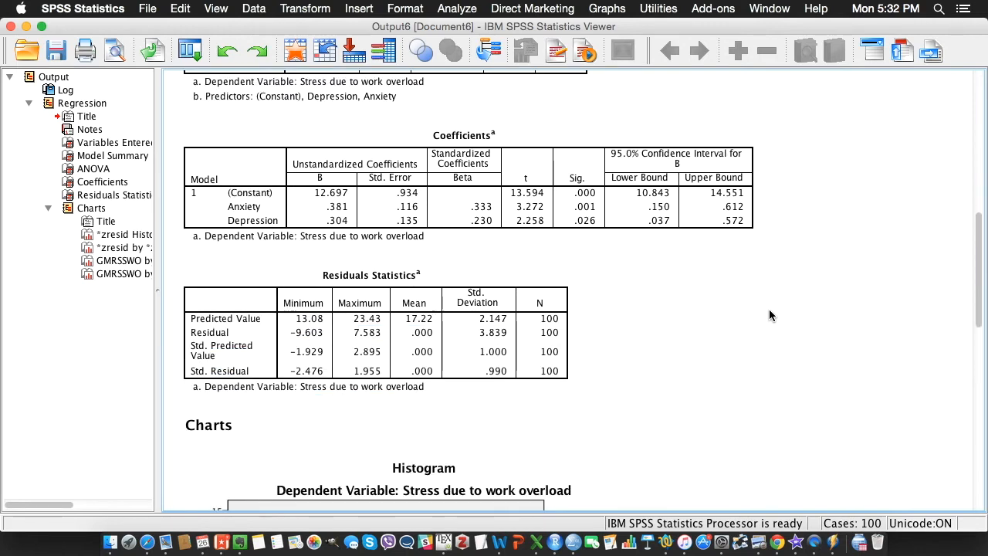
pyautogui.scroll(-18, 691, 292)
pyautogui.click(510, 377)
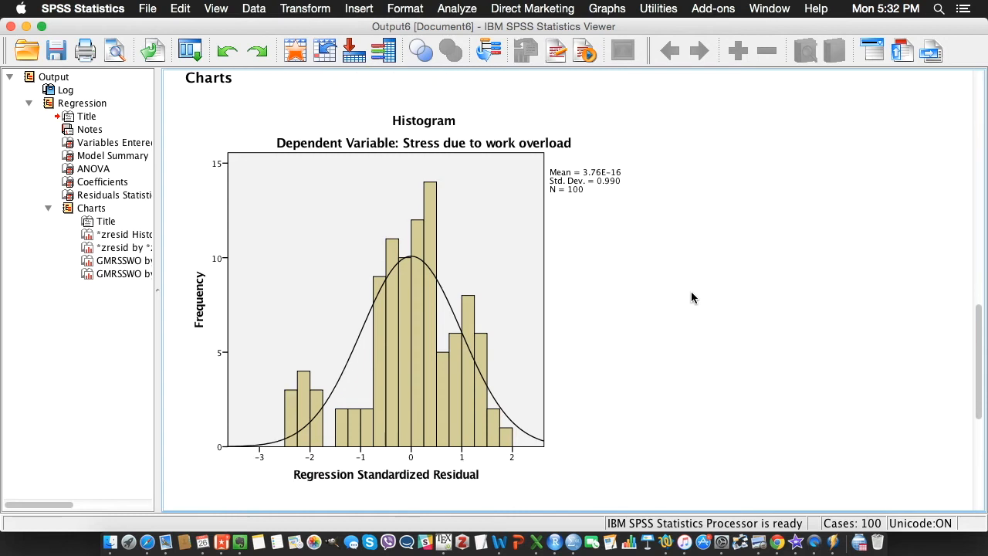
pyautogui.click(669, 443)
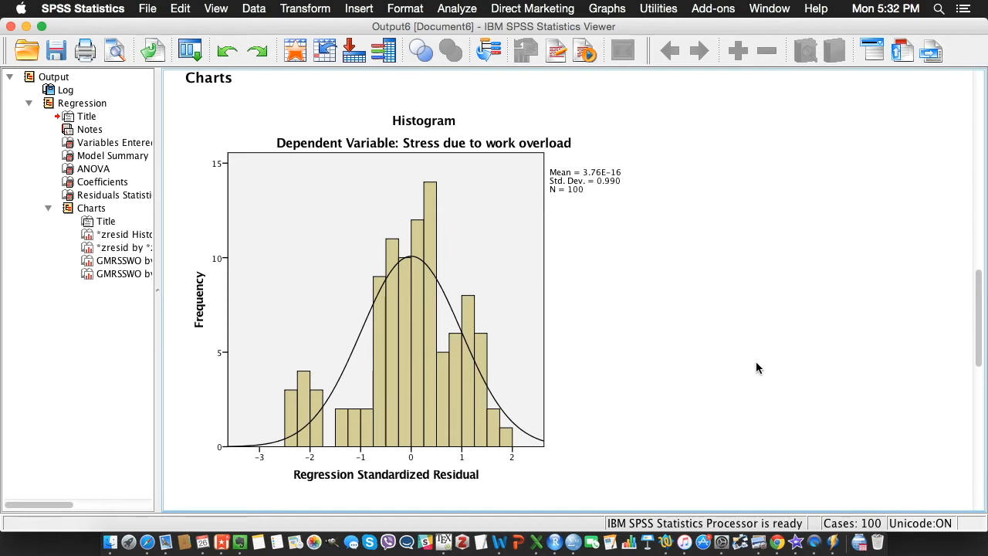
pyautogui.scroll(-3, 653, 318)
pyautogui.scroll(-8, 654, 320)
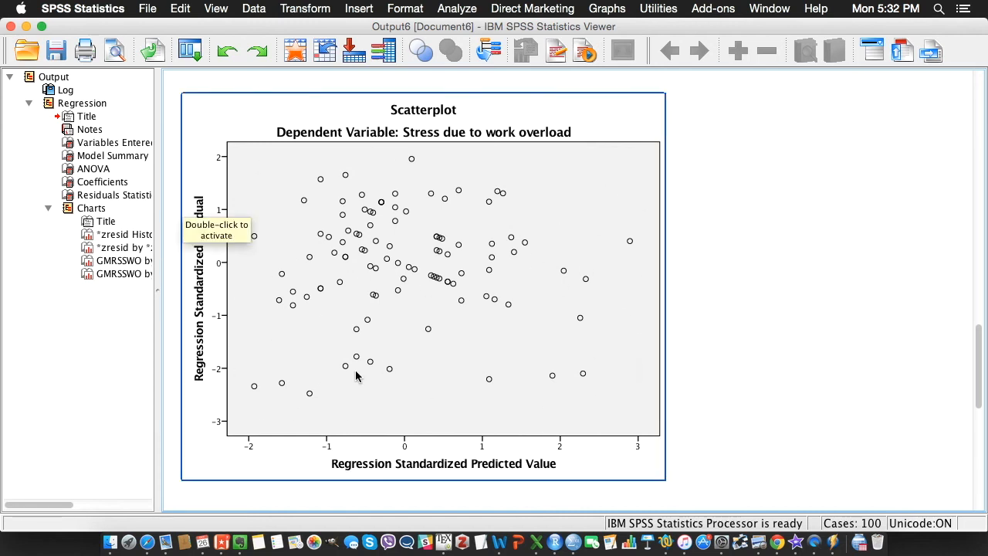
pyautogui.click(535, 508)
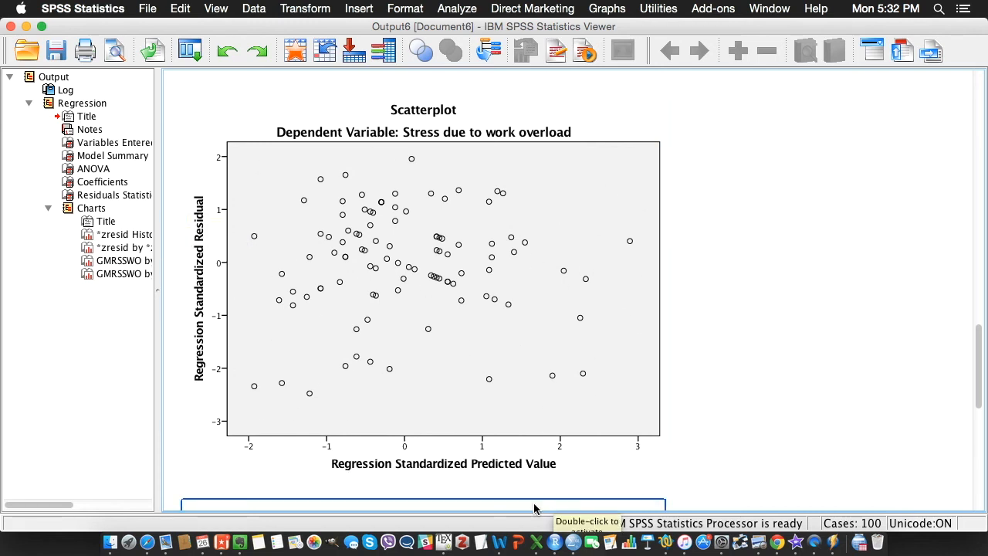
pyautogui.click(315, 362)
pyautogui.click(721, 285)
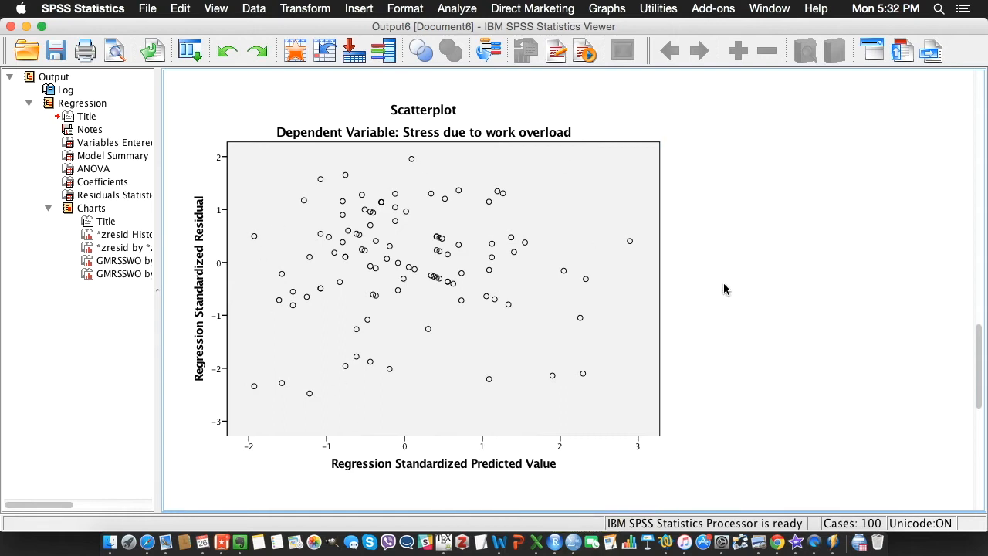
pyautogui.click(323, 339)
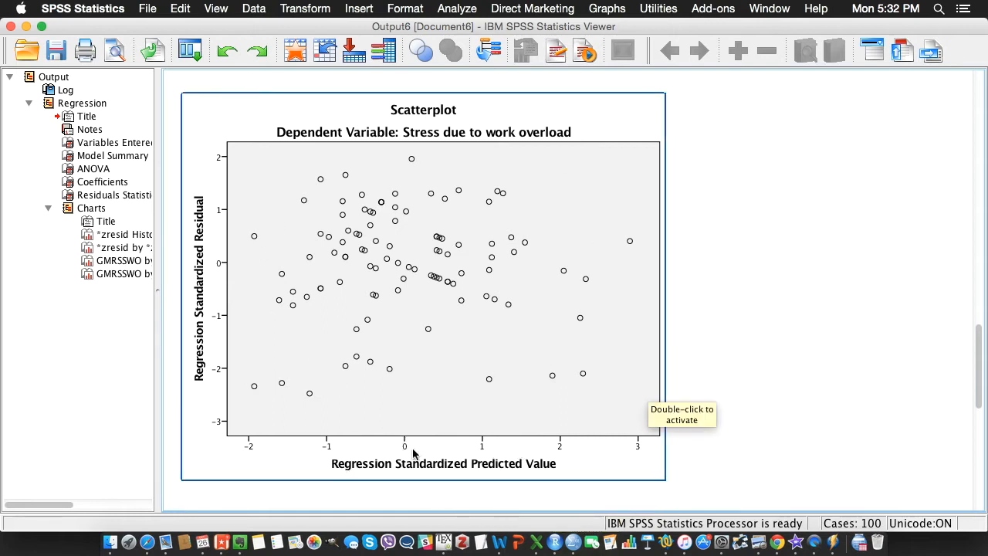
pyautogui.click(715, 356)
# Open the Anxiety partial regression plot for editing and add a linear fit line at total.
pyautogui.scroll(-3, 738, 307)
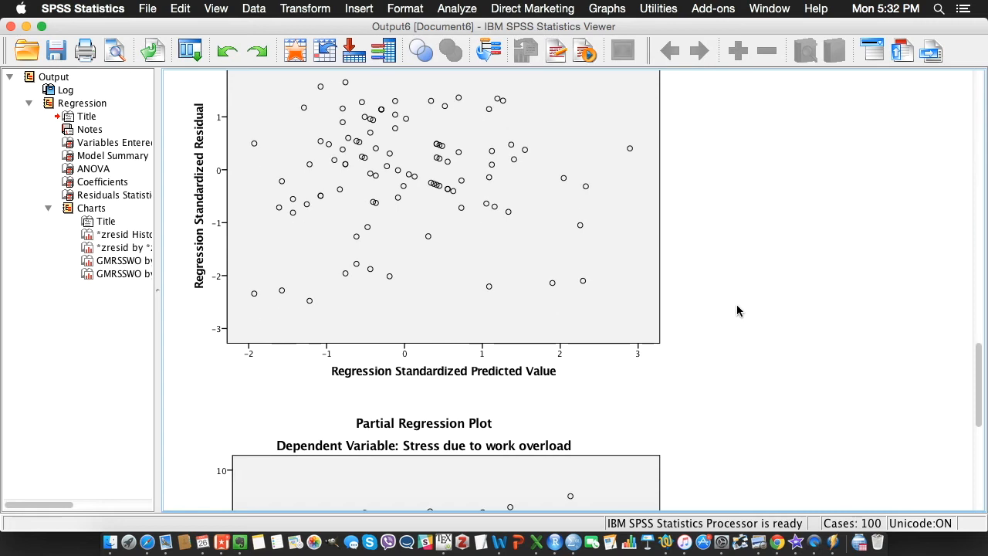
pyautogui.scroll(-10, 736, 310)
pyautogui.click(348, 263)
pyautogui.click(700, 406)
pyautogui.click(650, 163)
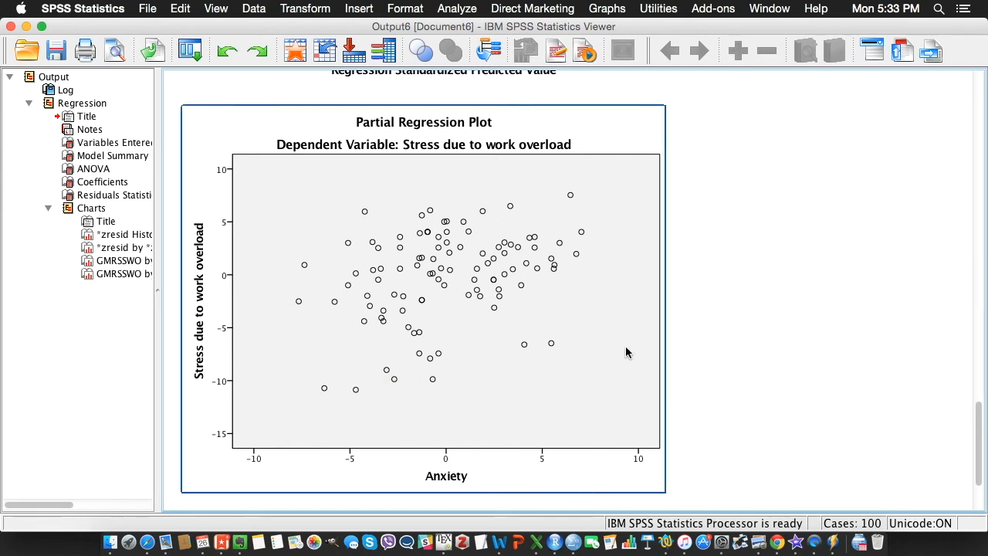
pyautogui.doubleClick(569, 402)
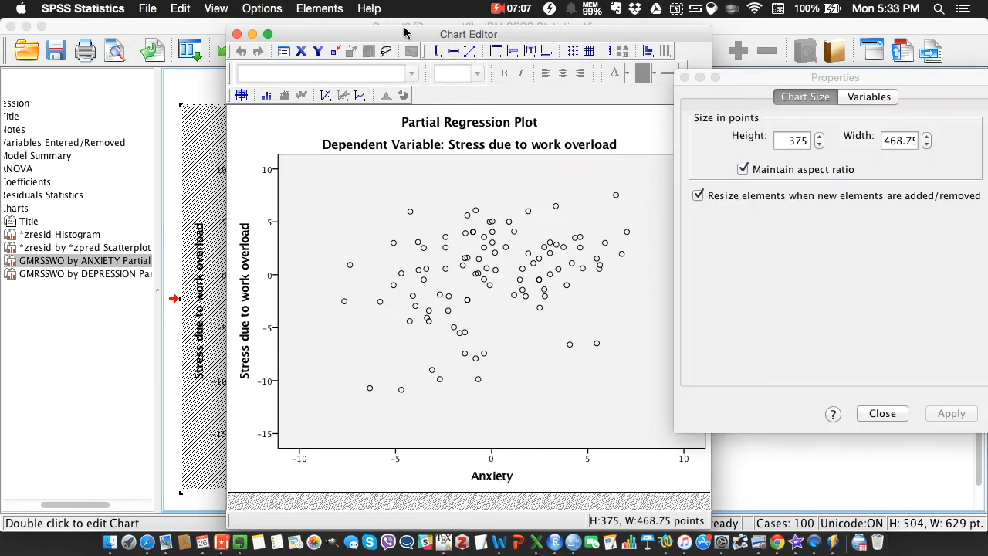
pyautogui.moveTo(408, 34); pyautogui.dragTo(382, 29)
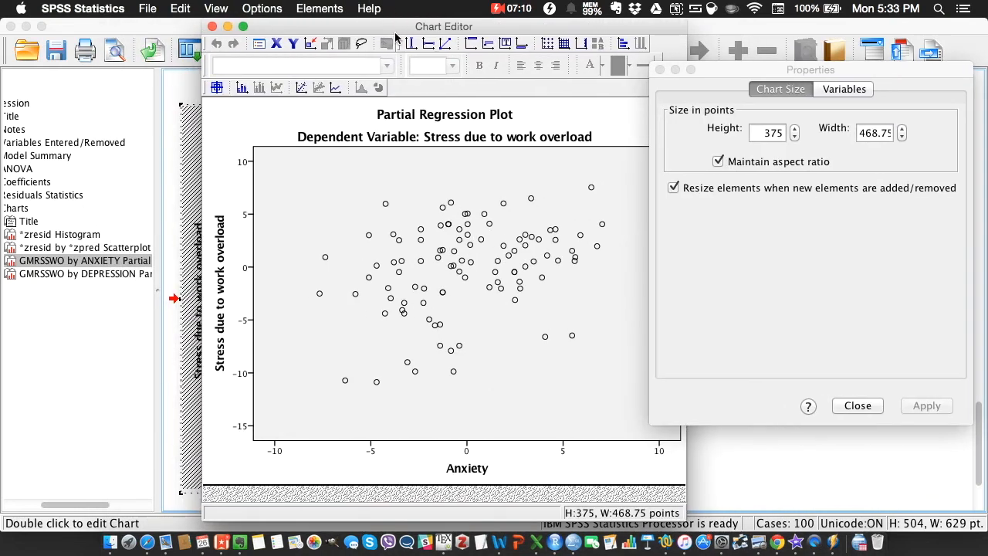
pyautogui.click(660, 70)
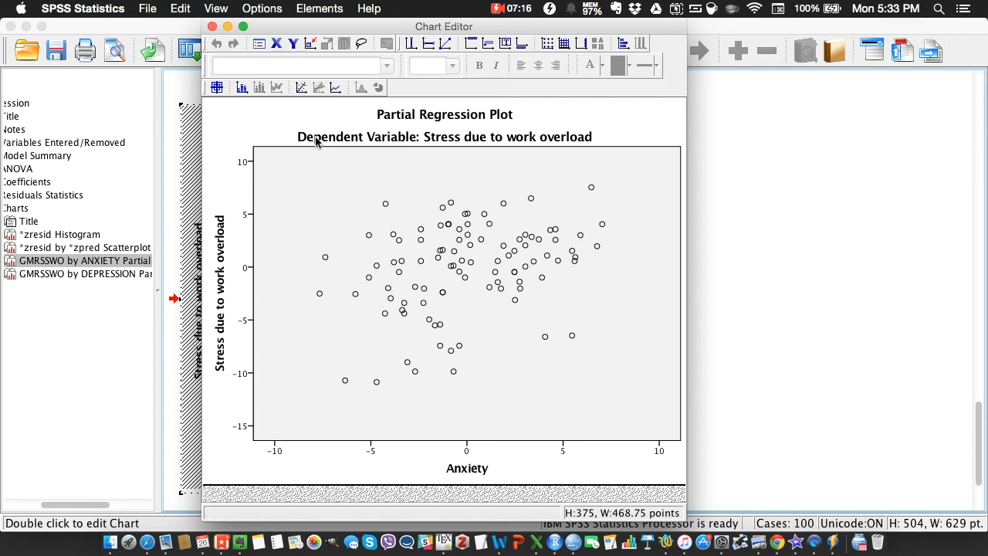
pyautogui.click(301, 88)
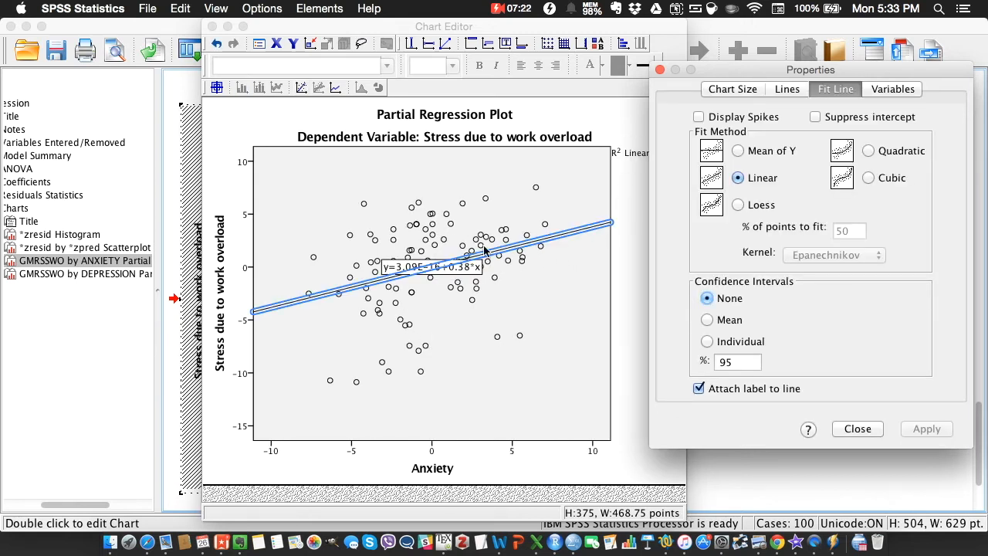
# Try a quadratic fit on the Anxiety partial plot and return the line to Linear for comparison.
pyautogui.click(870, 152)
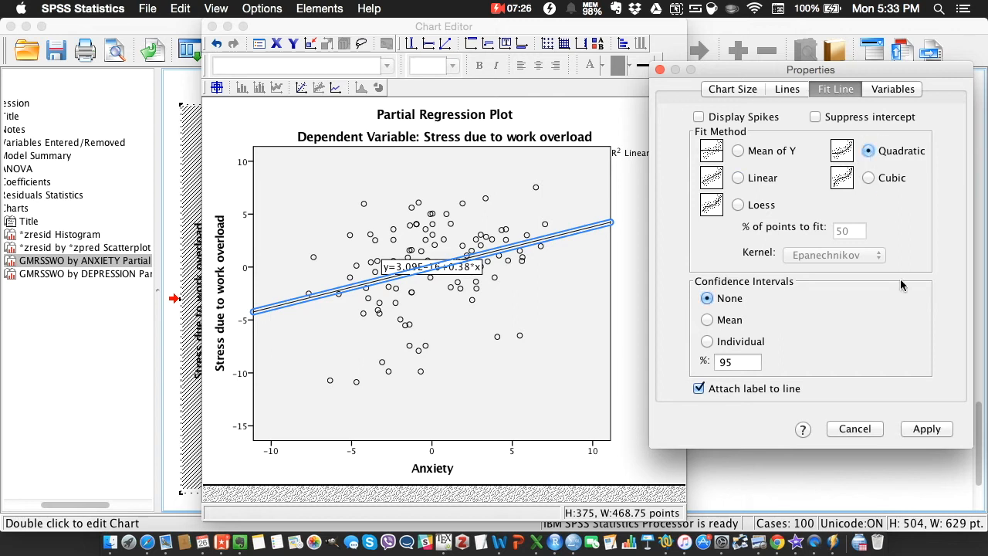
pyautogui.click(927, 429)
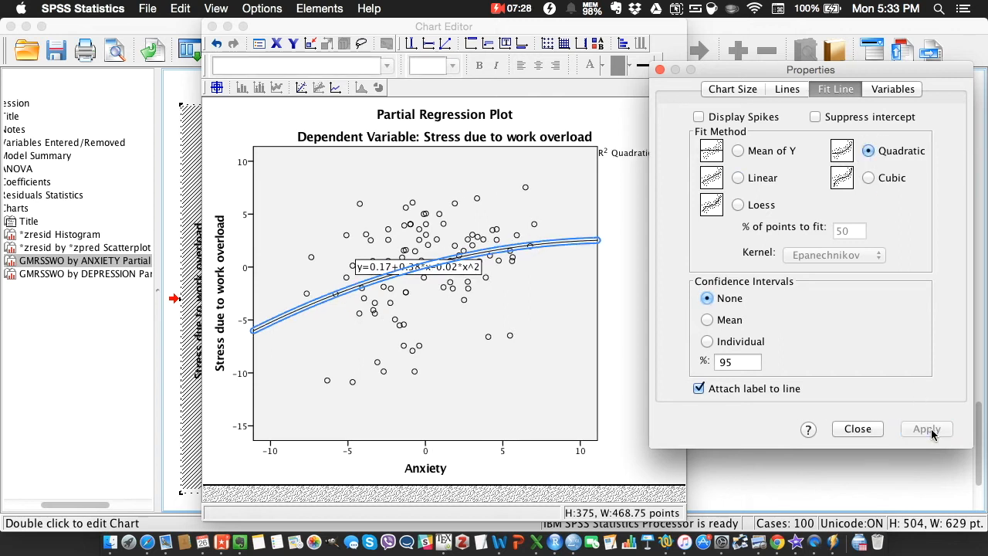
pyautogui.moveTo(740, 67); pyautogui.dragTo(660, 177)
pyautogui.click(666, 287)
pyautogui.moveTo(820, 176); pyautogui.dragTo(928, 45)
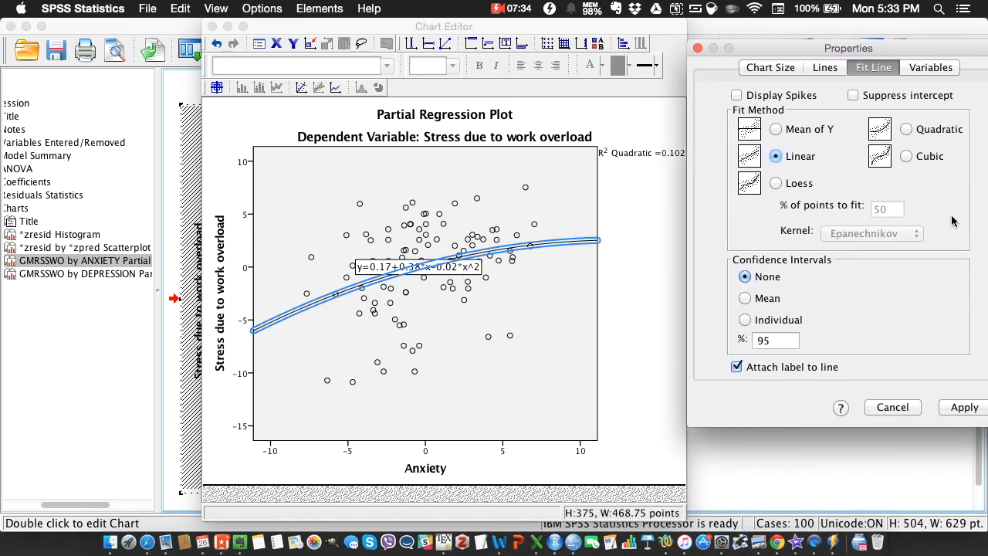
pyautogui.click(965, 407)
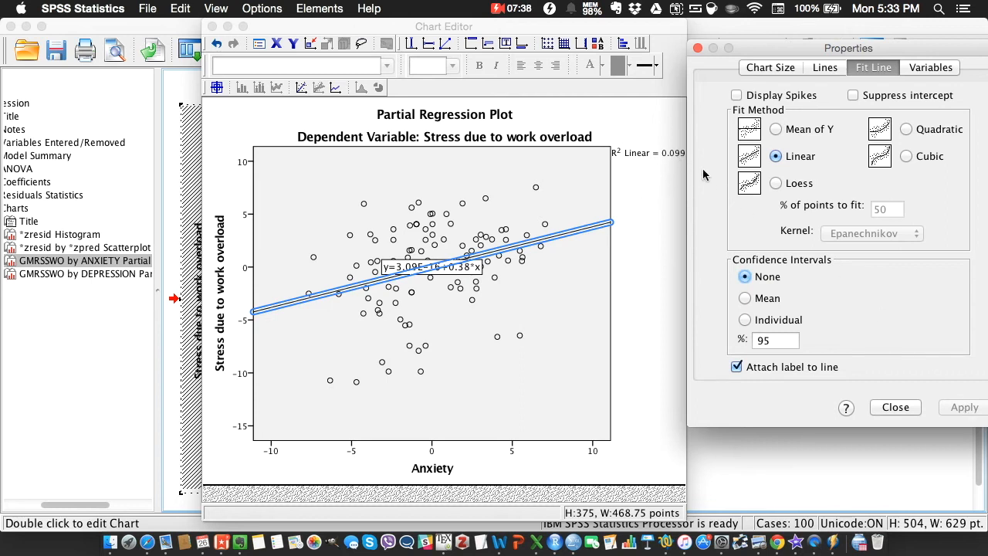
# Apply the Quadratic fit method to the Anxiety plot's fit line and close the chart for editing.
pyautogui.click(907, 129)
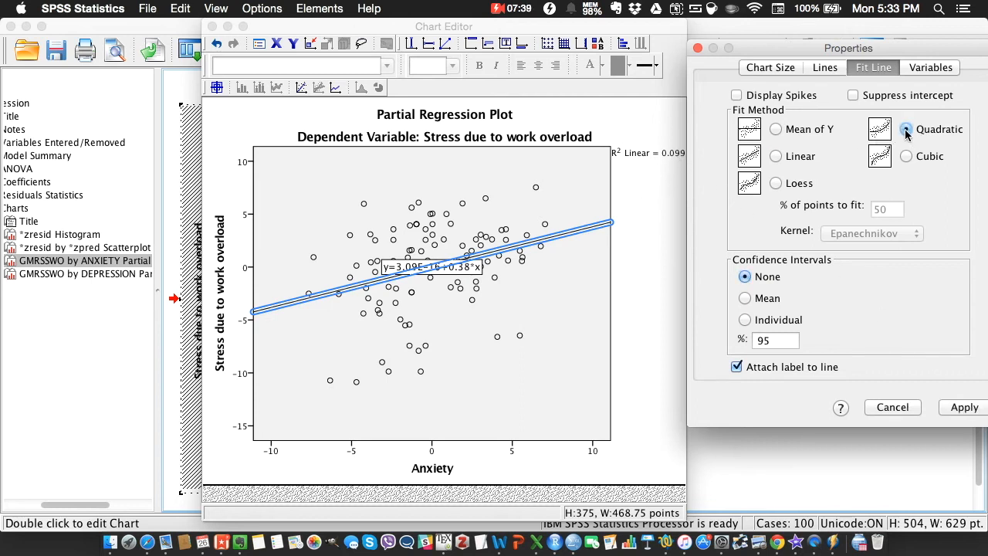
pyautogui.click(959, 409)
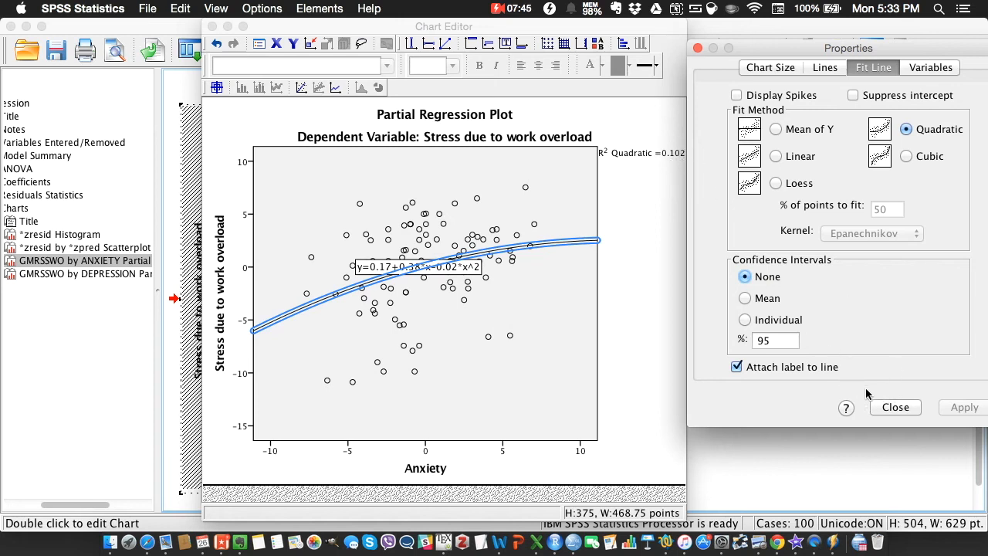
pyautogui.click(894, 408)
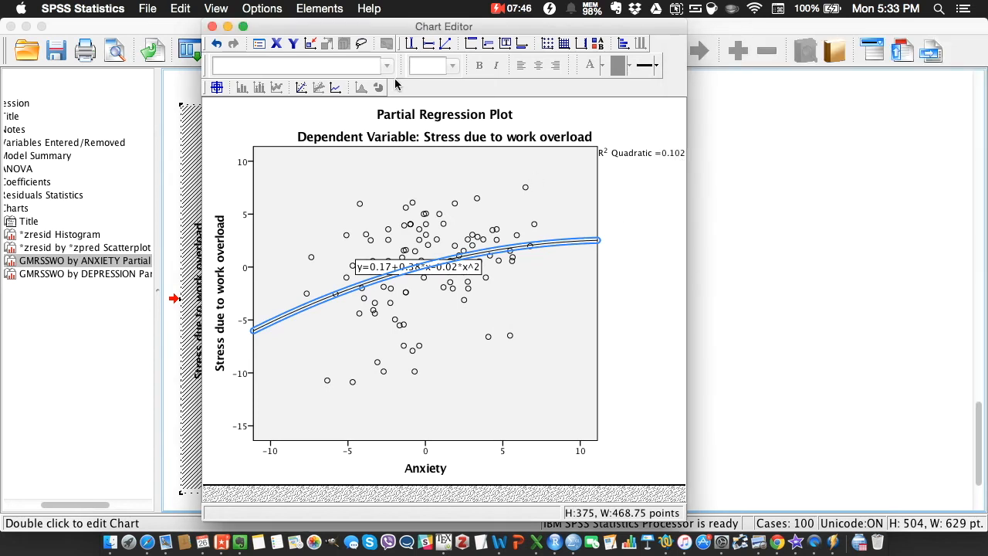
pyautogui.click(212, 27)
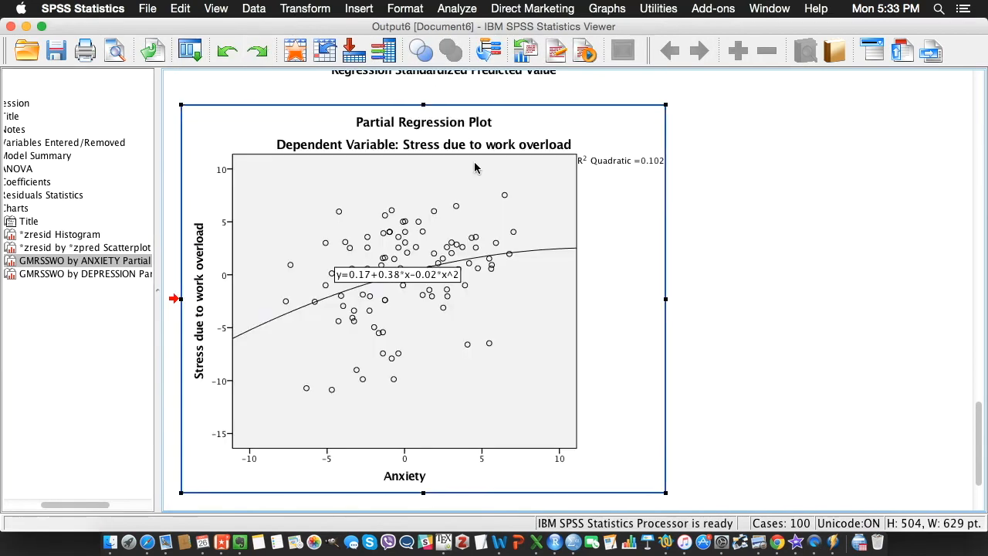
# Open the Depression partial regression plot for editing and add a fit line at total.
pyautogui.scroll(-3, 768, 205)
pyautogui.scroll(-8, 769, 205)
pyautogui.click(464, 286)
pyautogui.doubleClick(525, 302)
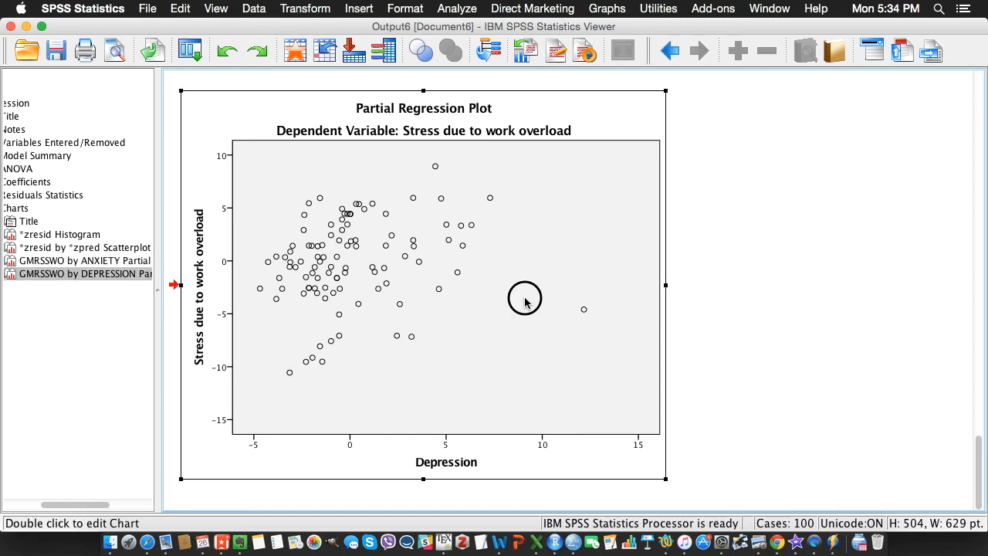
pyautogui.click(302, 87)
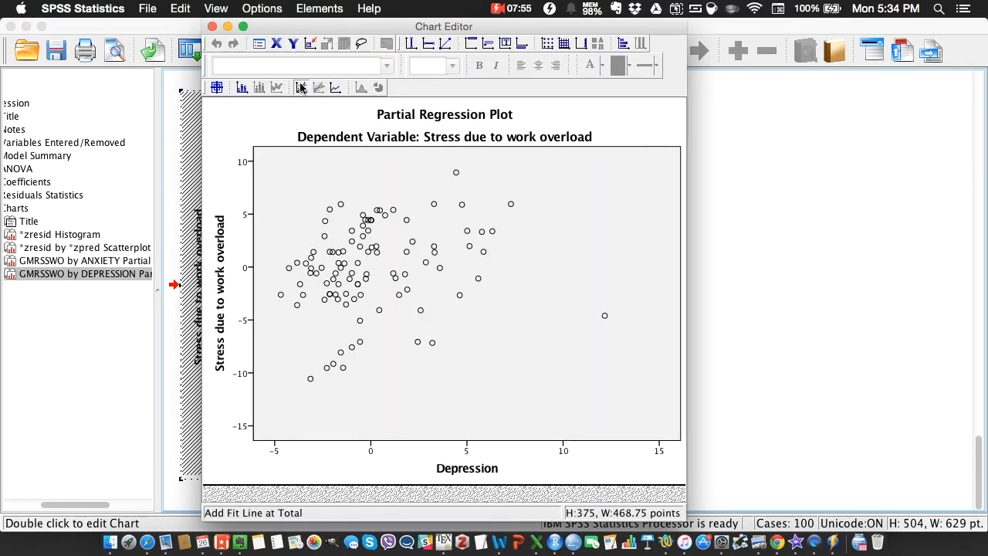
# Change the Depression plot's fit line to the Quadratic method and finish editing the chart.
pyautogui.click(894, 129)
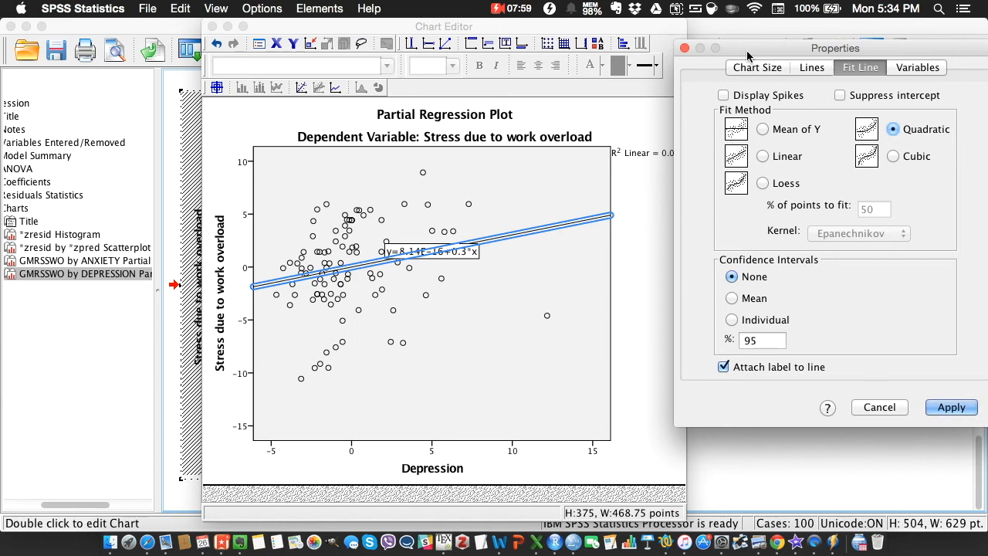
pyautogui.moveTo(753, 46); pyautogui.dragTo(830, 42)
pyautogui.moveTo(903, 44); pyautogui.dragTo(841, 99)
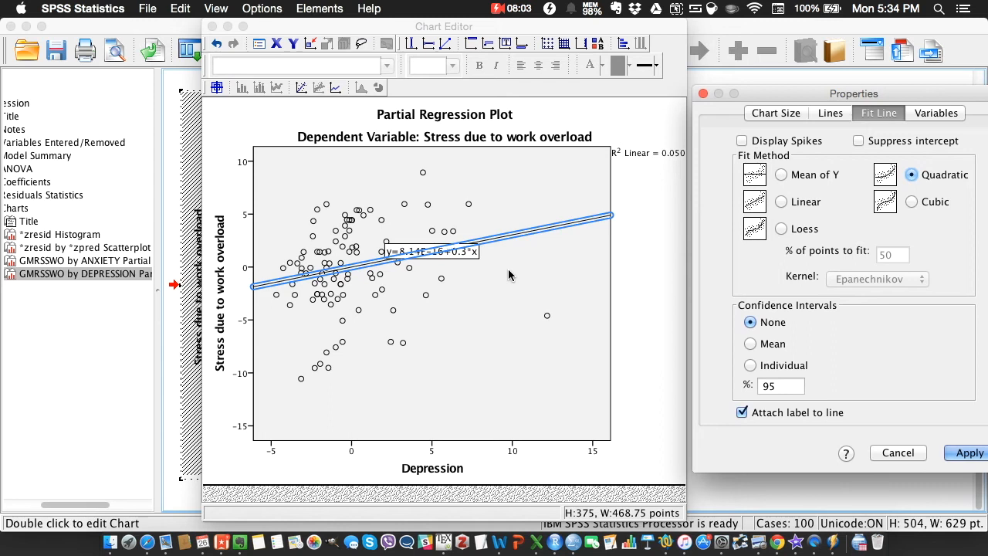
pyautogui.click(958, 451)
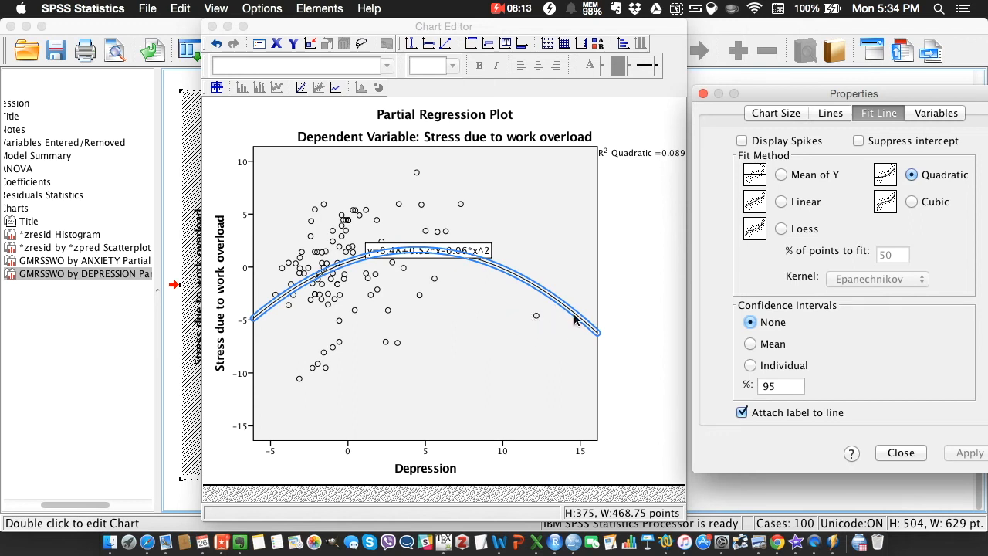
pyautogui.click(901, 453)
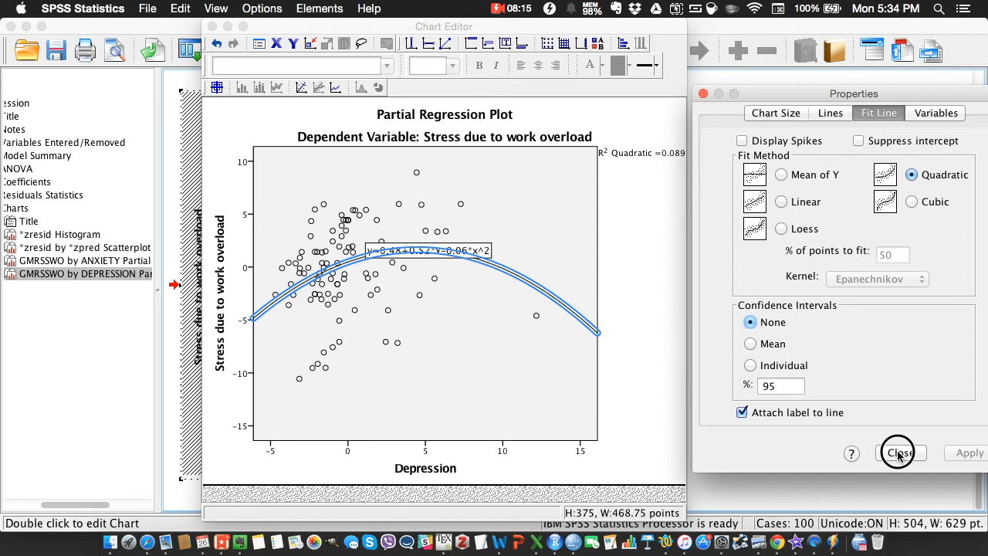
pyautogui.press('super+w')
# Open the Explore analysis and replace RES_1 with the unstandardized residual RES_2 as its dependent variable.
pyautogui.scroll(-5, 742, 210)
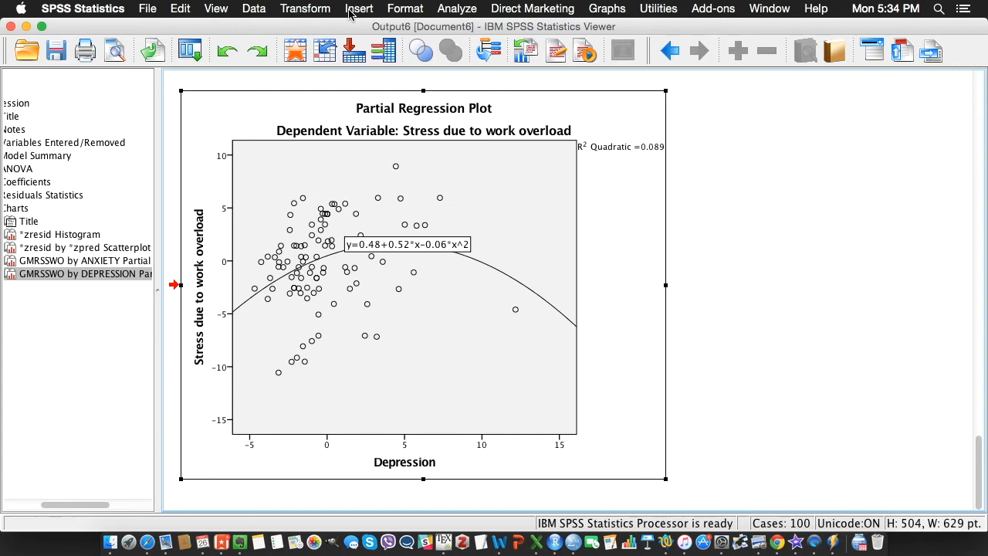
pyautogui.click(446, 8)
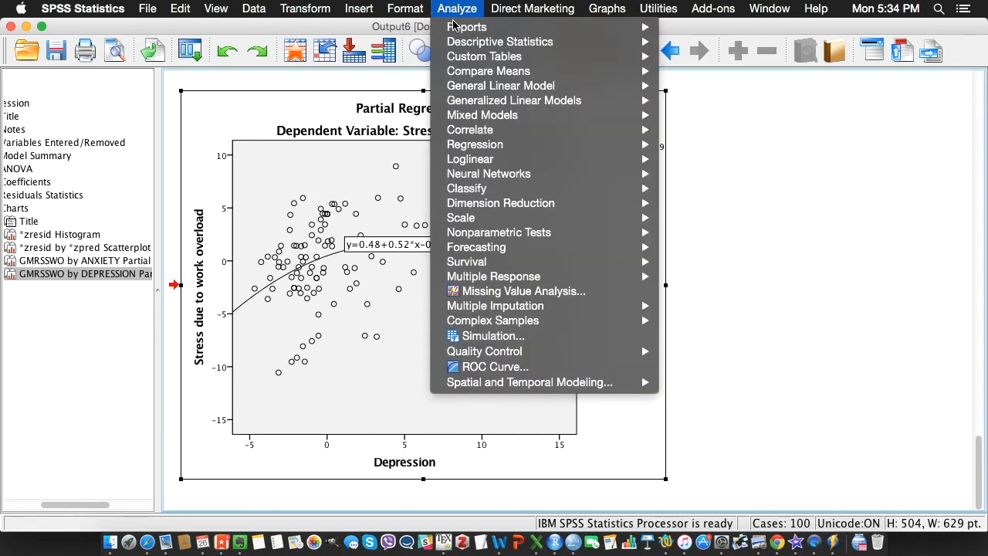
pyautogui.moveTo(645, 42)
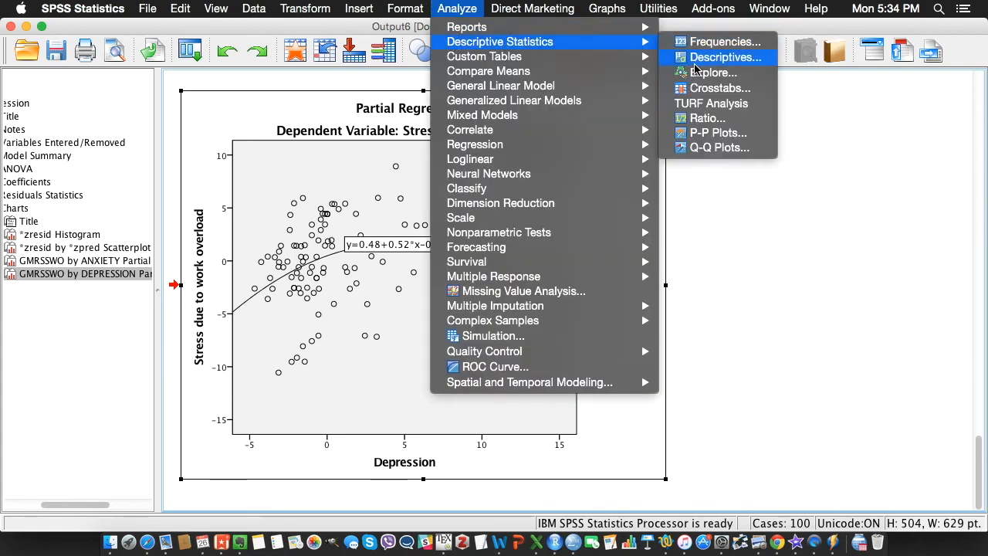
pyautogui.click(676, 73)
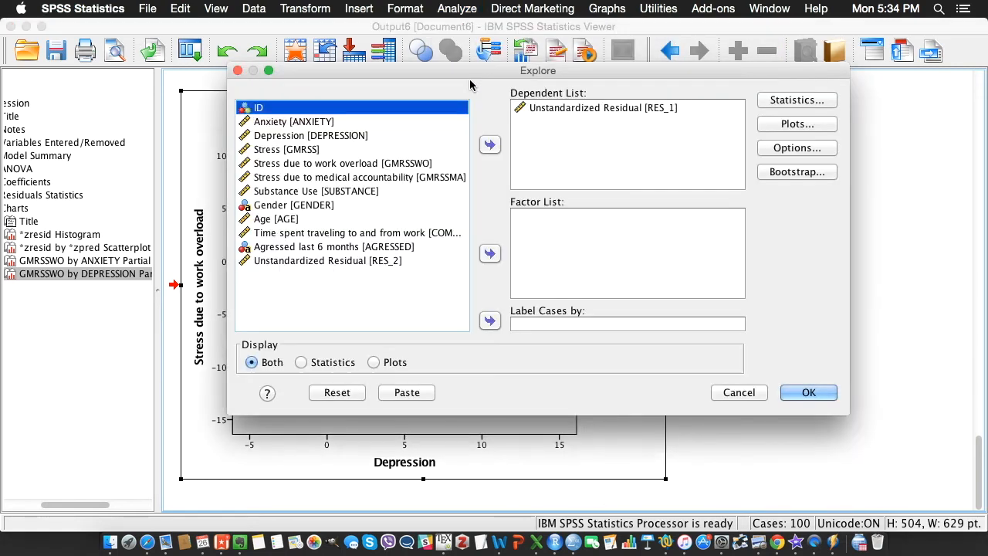
pyautogui.click(598, 108)
pyautogui.click(491, 147)
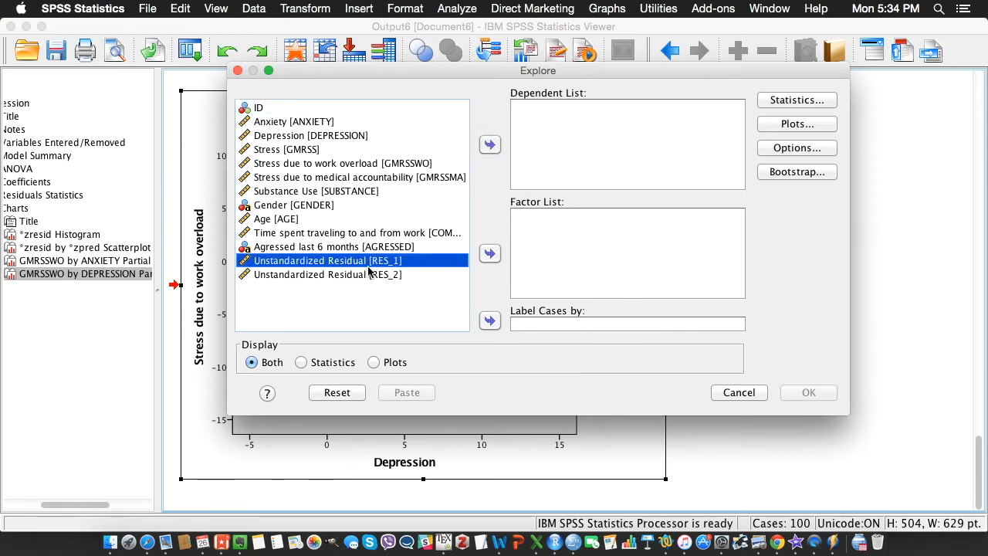
pyautogui.click(332, 280)
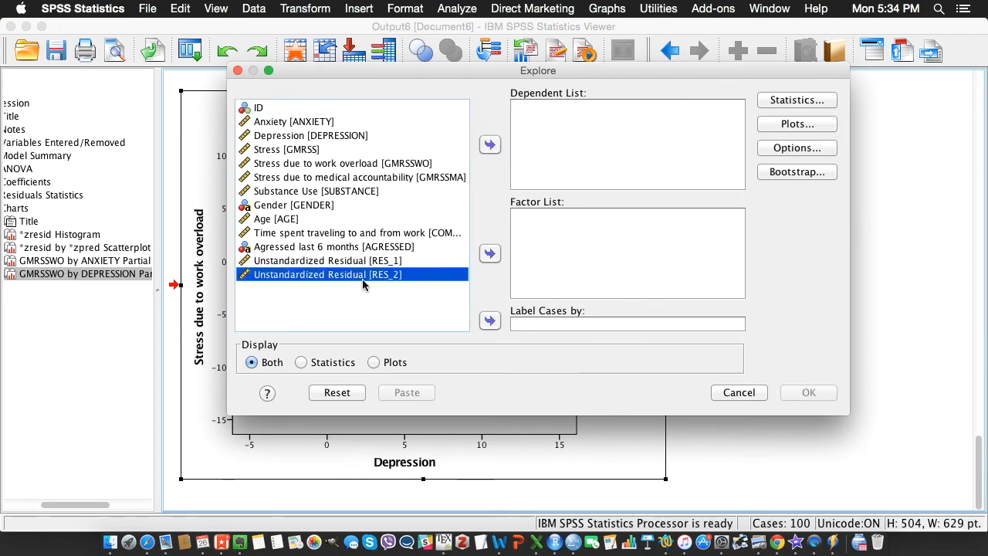
pyautogui.click(489, 144)
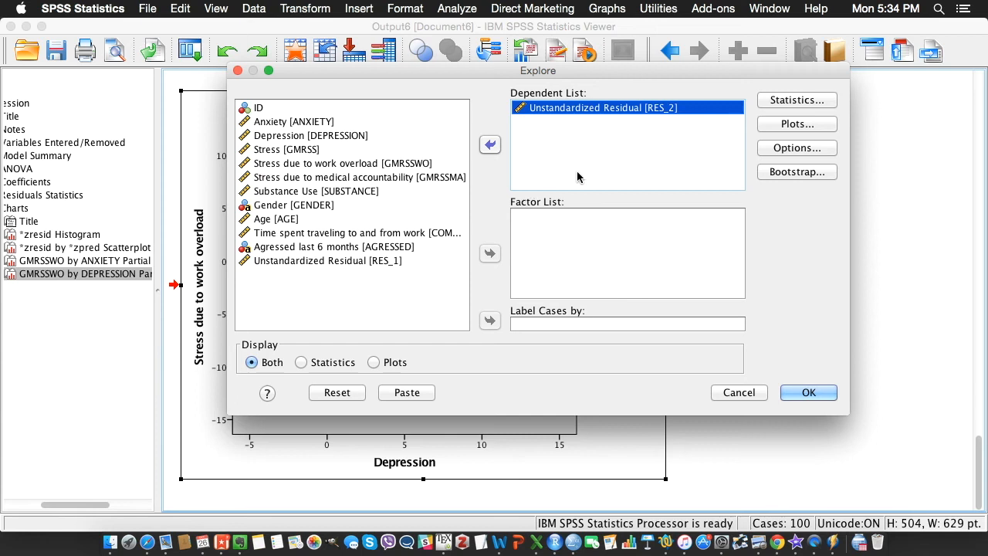
# Run the Explore analysis with factor-level boxplots, a histogram, and normality plots with tests.
pyautogui.click(799, 125)
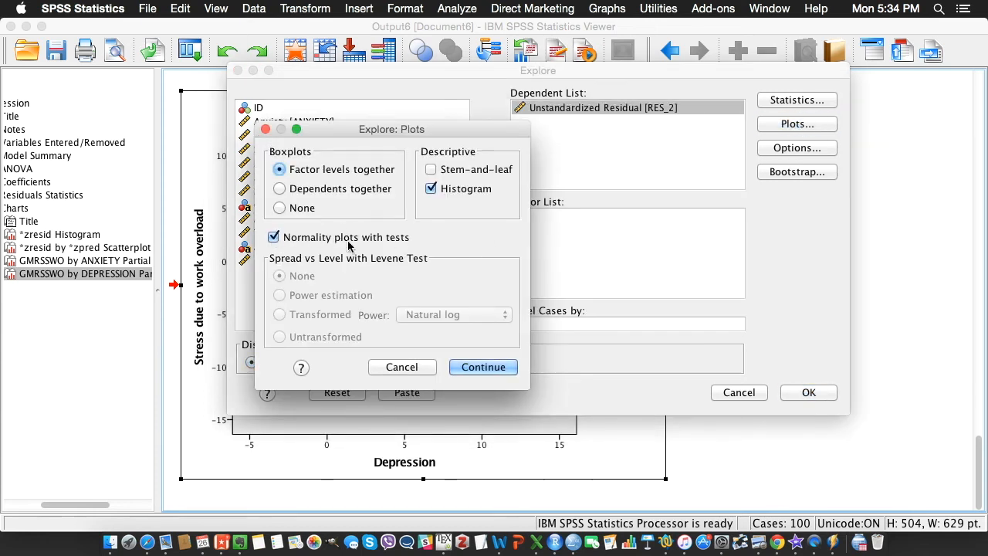
pyautogui.click(508, 364)
pyautogui.click(821, 394)
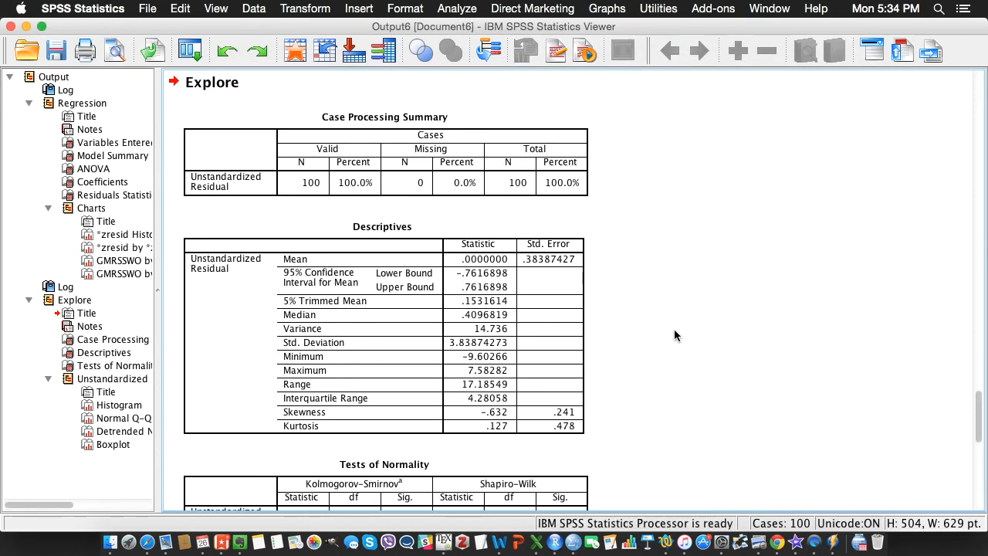
# Examine the residual's skewness, kurtosis and normality tests, along with its histogram, Q-Q plots and boxplot.
pyautogui.click(548, 301)
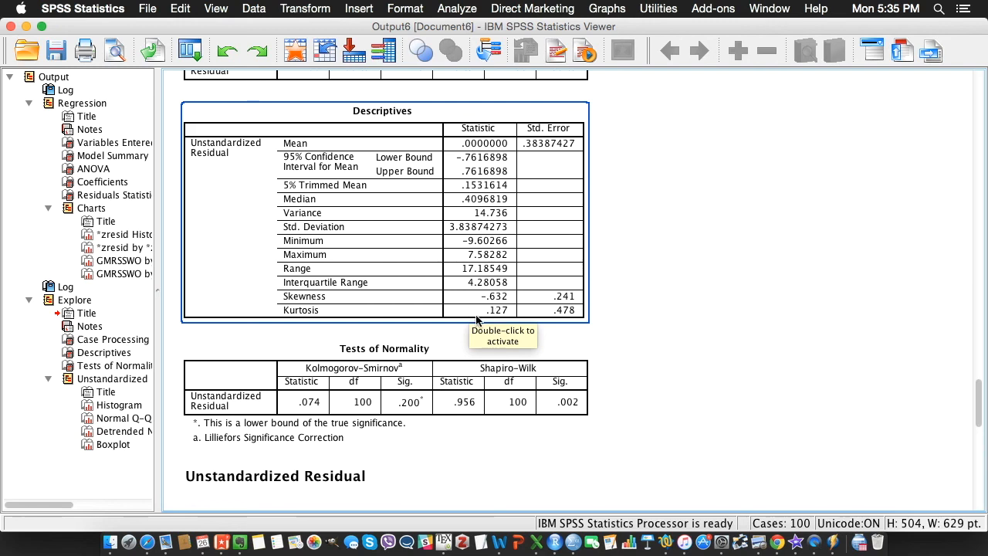
pyautogui.scroll(-5, 702, 407)
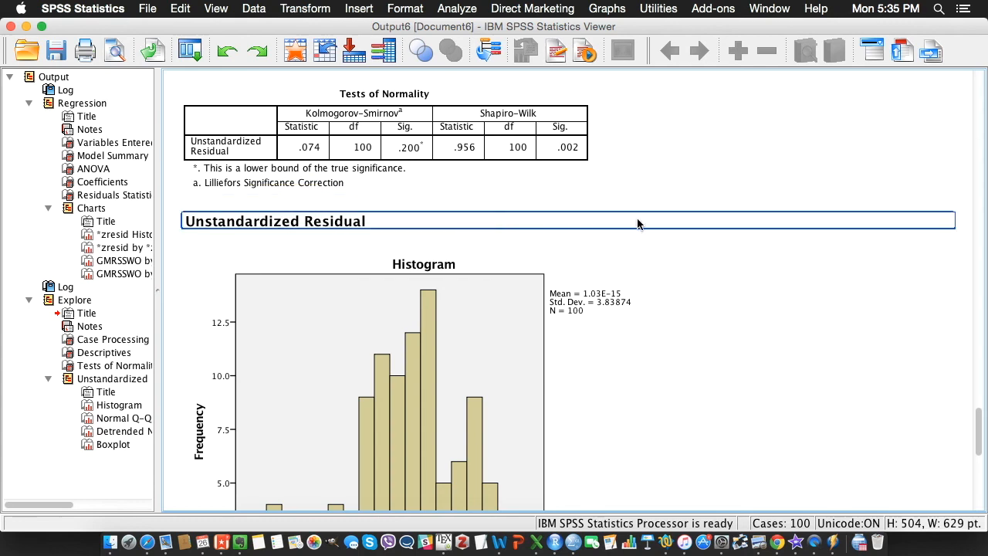
pyautogui.scroll(-2, 638, 224)
pyautogui.scroll(-10, 637, 224)
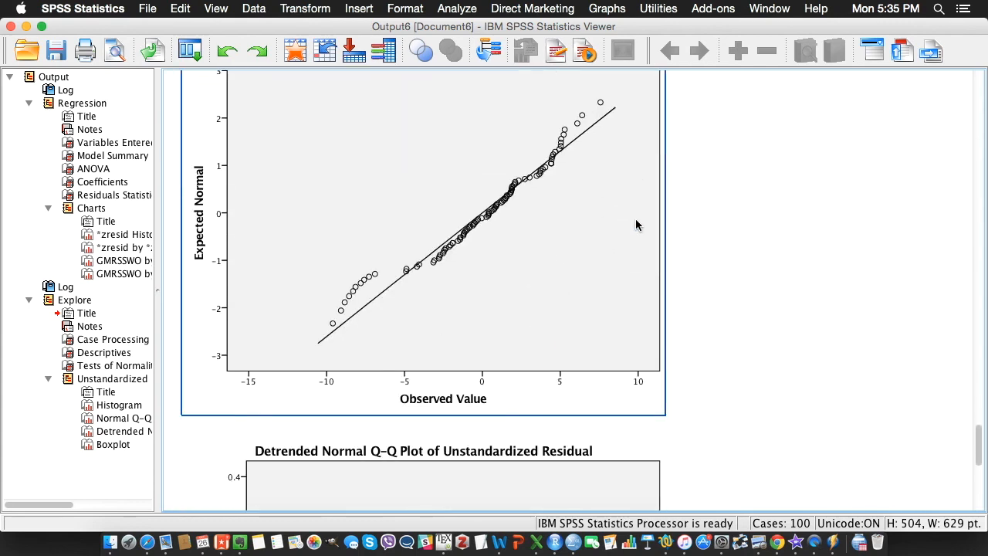
pyautogui.scroll(15, 637, 225)
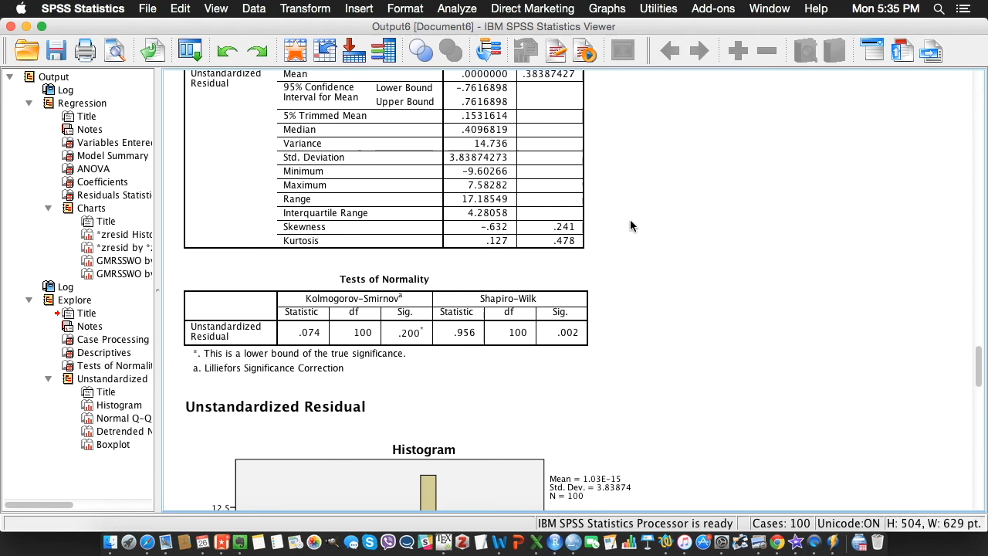
pyautogui.scroll(-3, 628, 226)
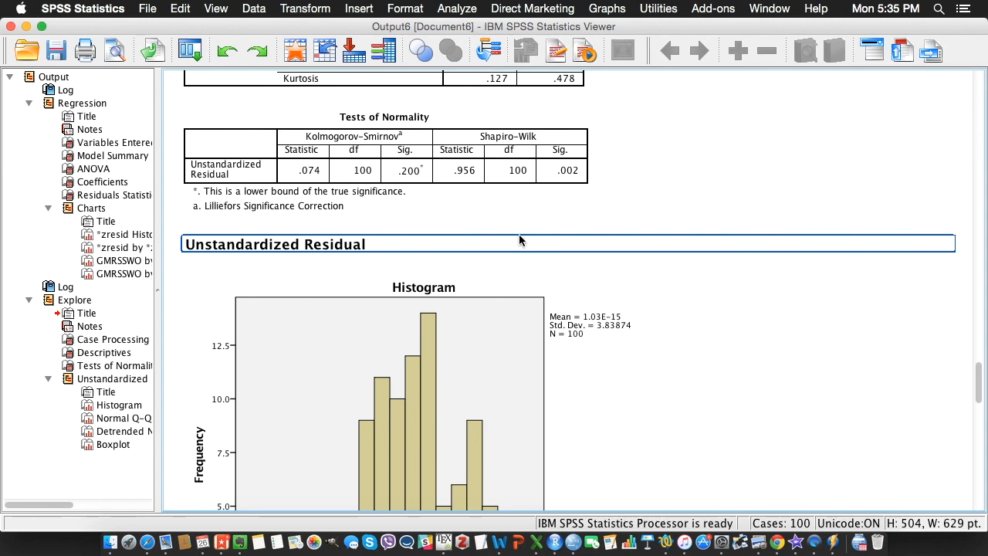
pyautogui.scroll(-5, 520, 247)
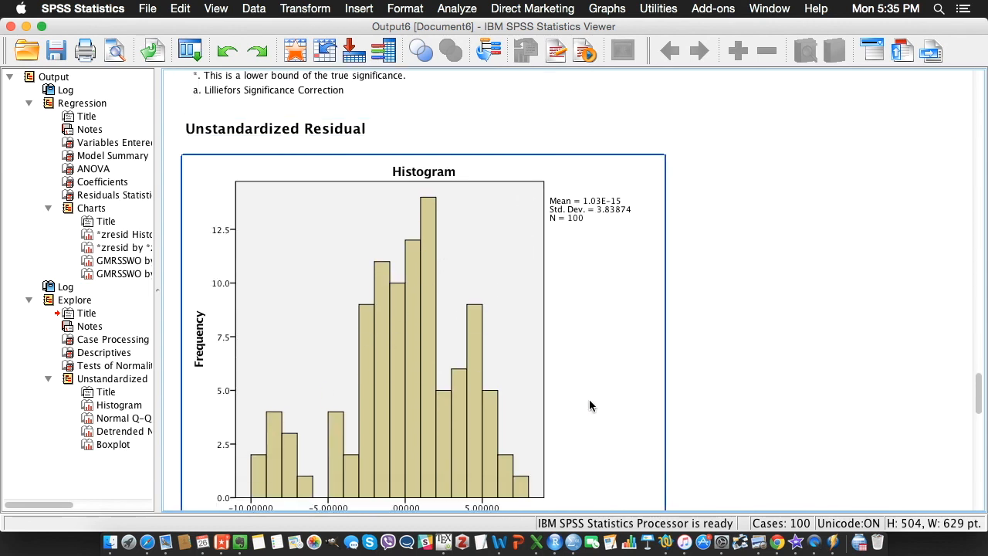
pyautogui.scroll(-15, 759, 235)
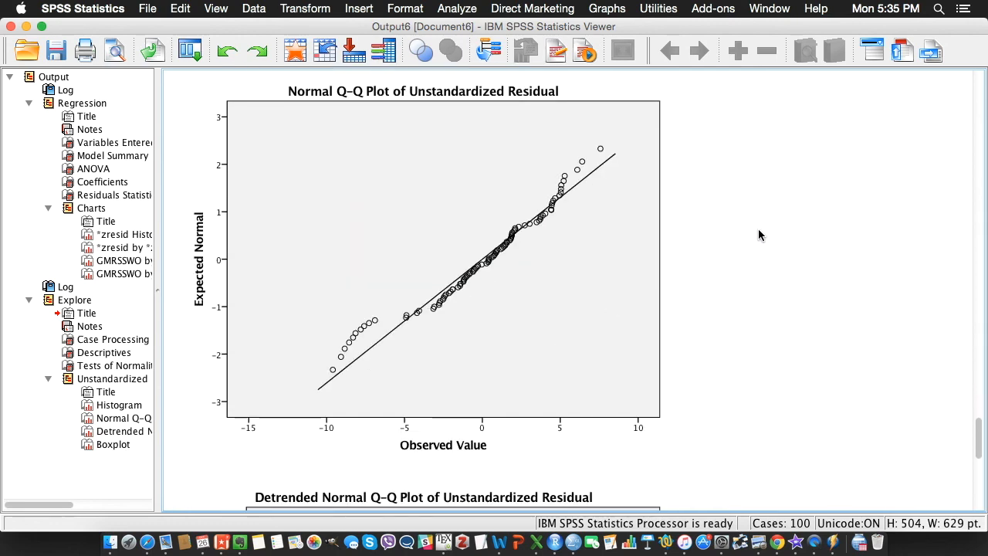
pyautogui.scroll(-10, 759, 235)
pyautogui.scroll(-10, 759, 229)
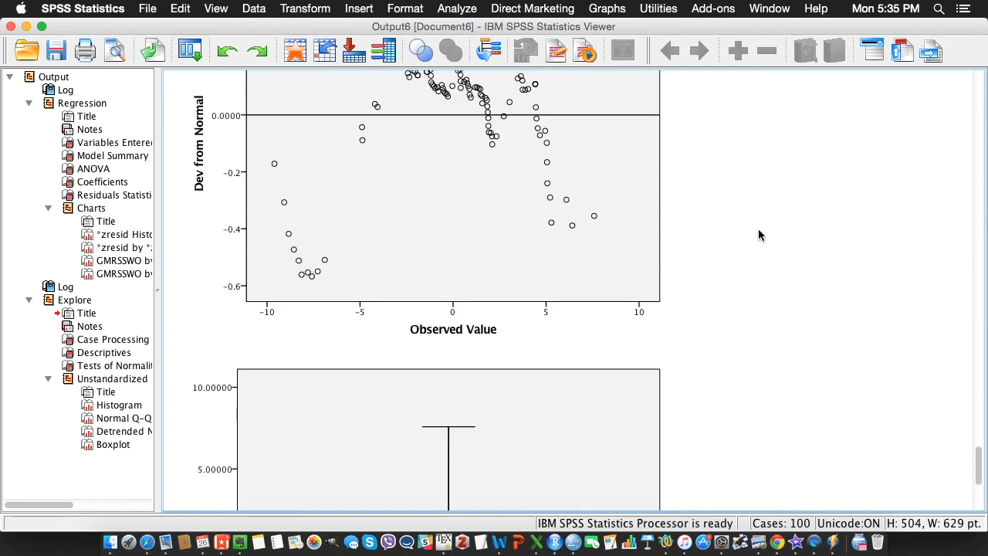
pyautogui.click(190, 51)
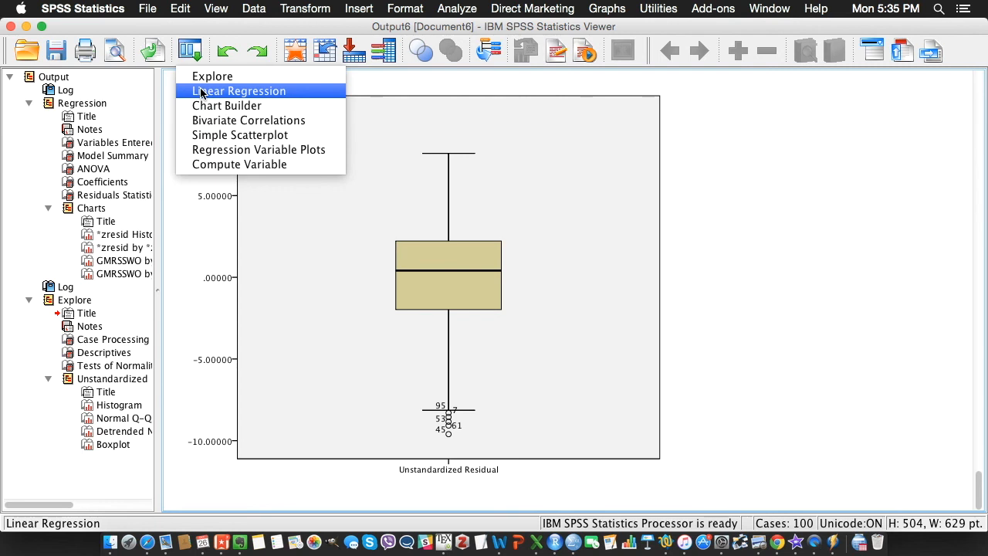
pyautogui.click(202, 93)
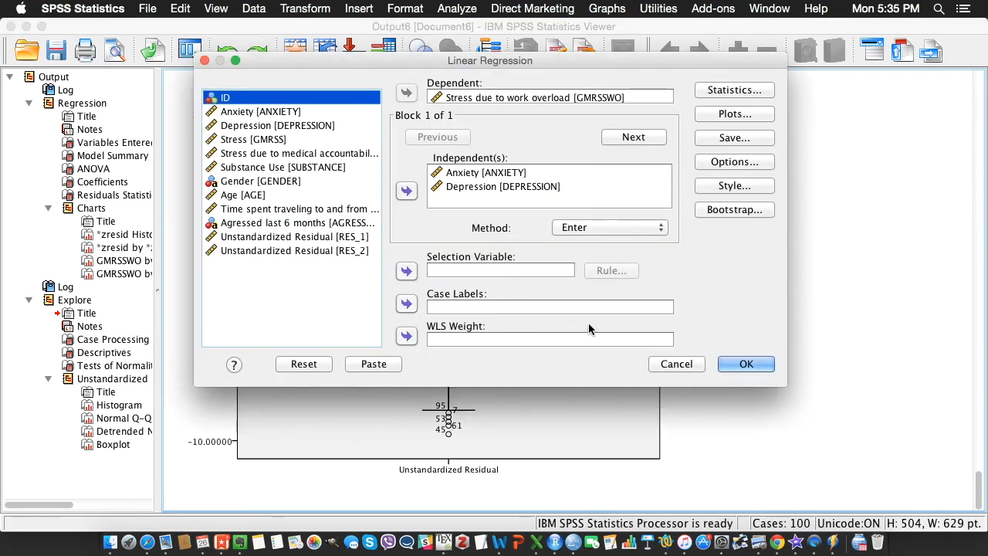
pyautogui.click(672, 365)
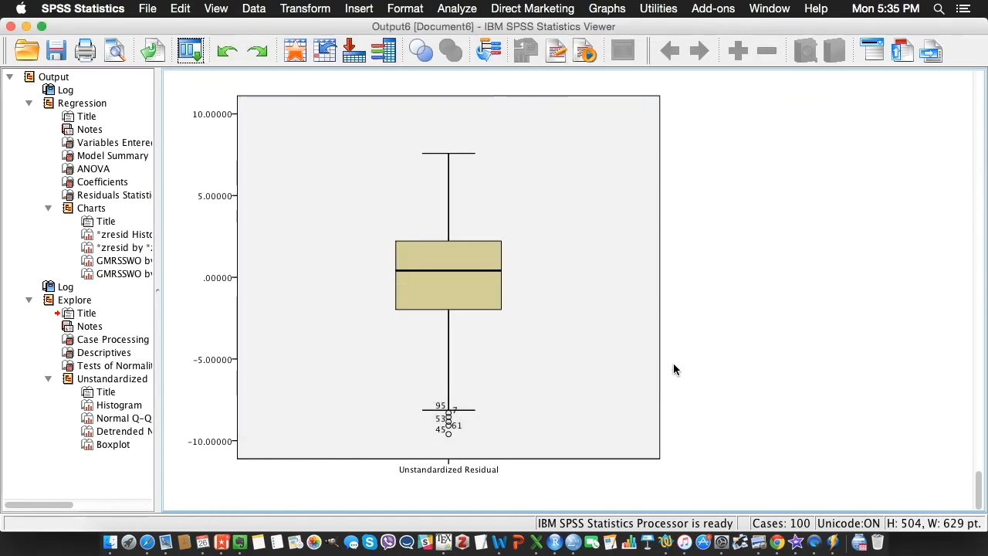
# Return to the regression output and examine the Coefficients table with its 95% confidence intervals.
pyautogui.scroll(5, 673, 365)
pyautogui.scroll(15, 672, 360)
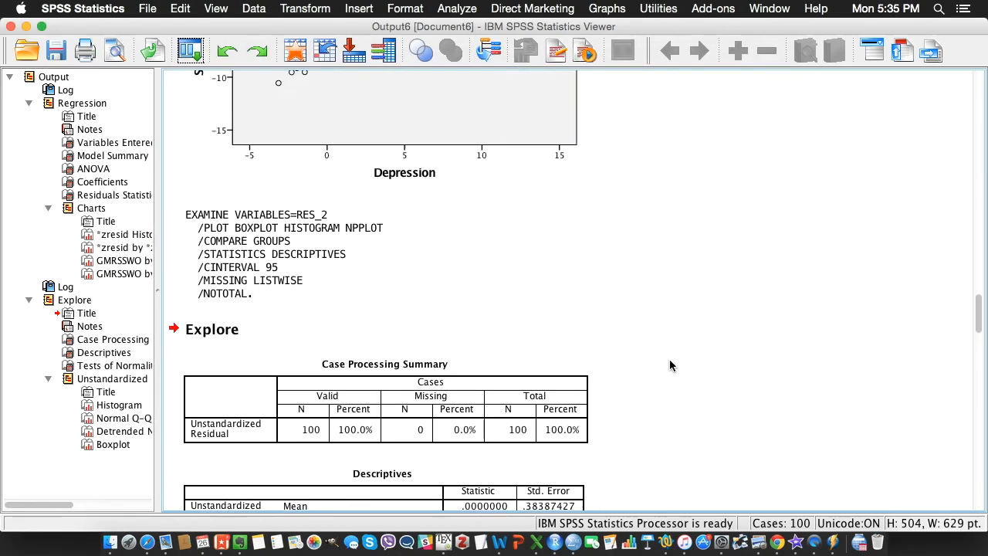
pyautogui.scroll(15, 670, 359)
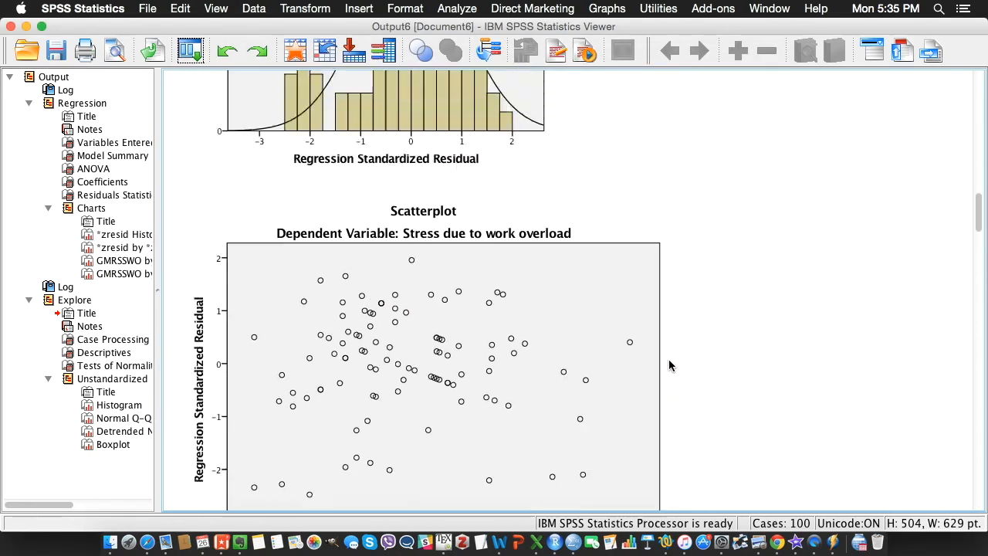
pyautogui.scroll(10, 668, 359)
pyautogui.click(662, 354)
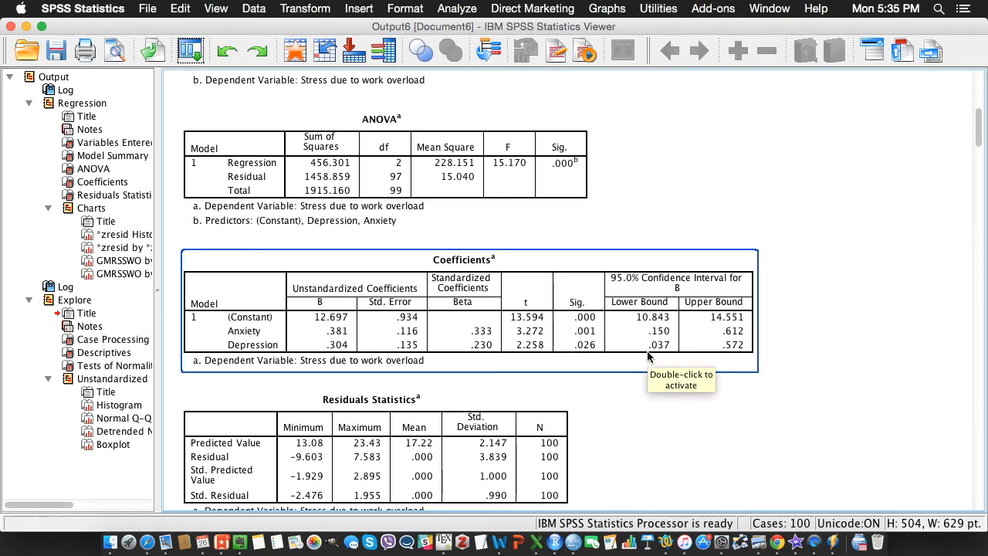
pyautogui.click(821, 370)
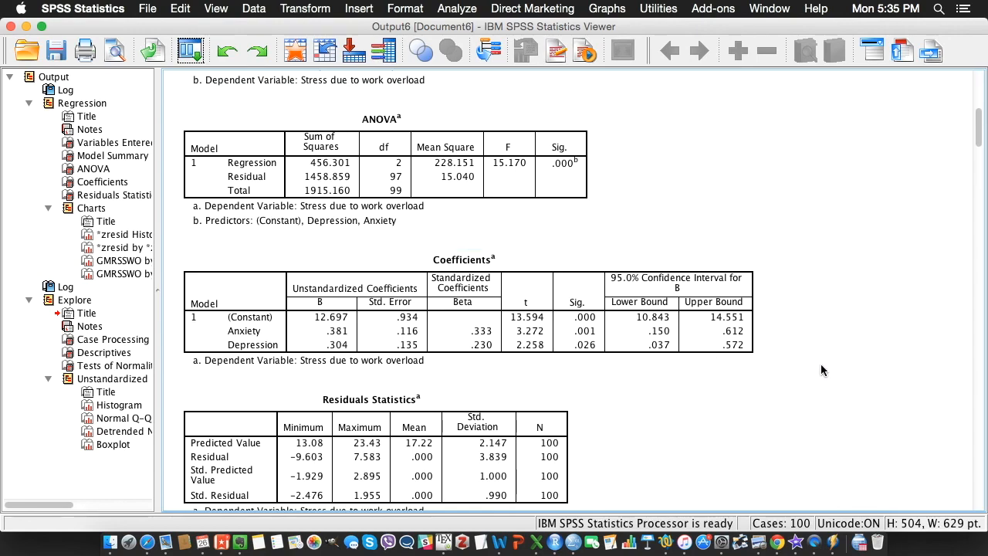